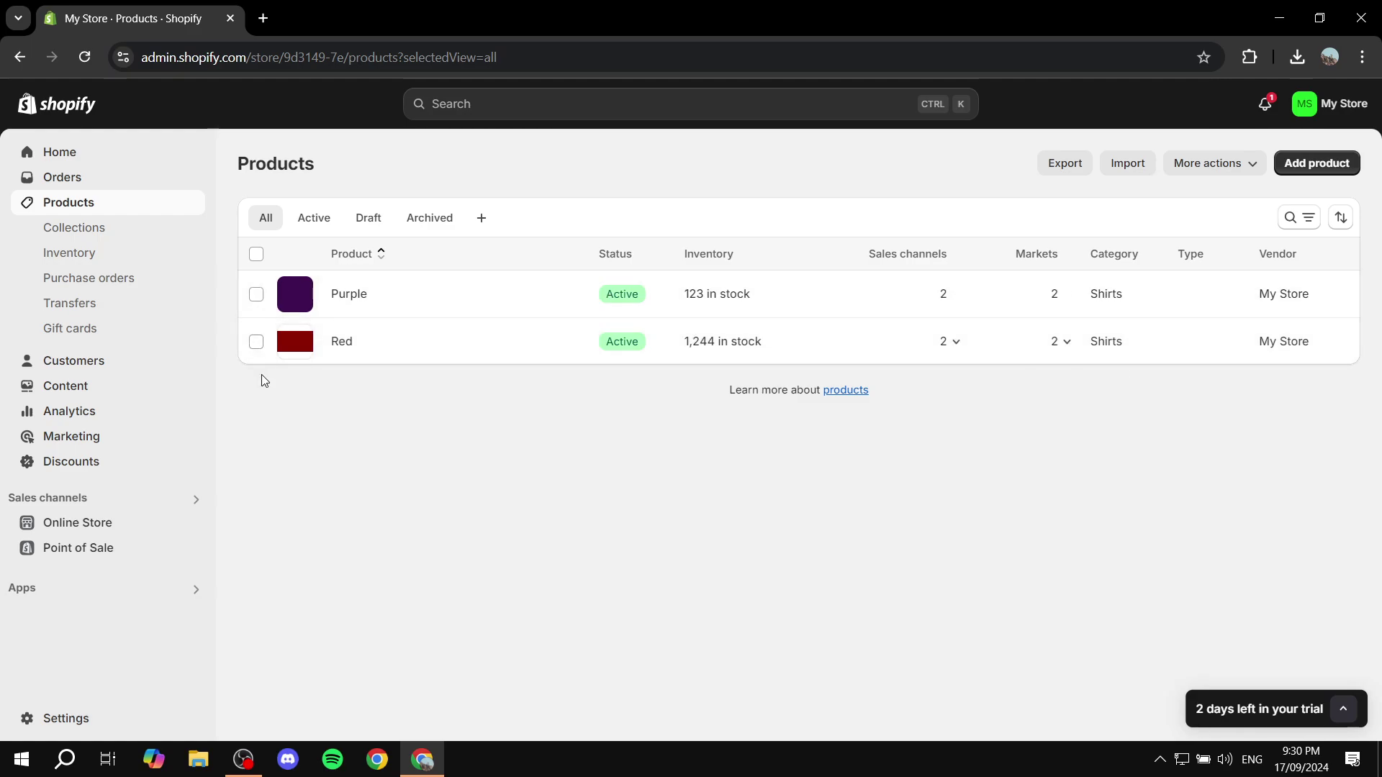
- Export the two selected Purple and Red products from the Products list as a spreadsheet CSV
left_click(78, 209)
left_click(256, 293)
left_click(257, 342)
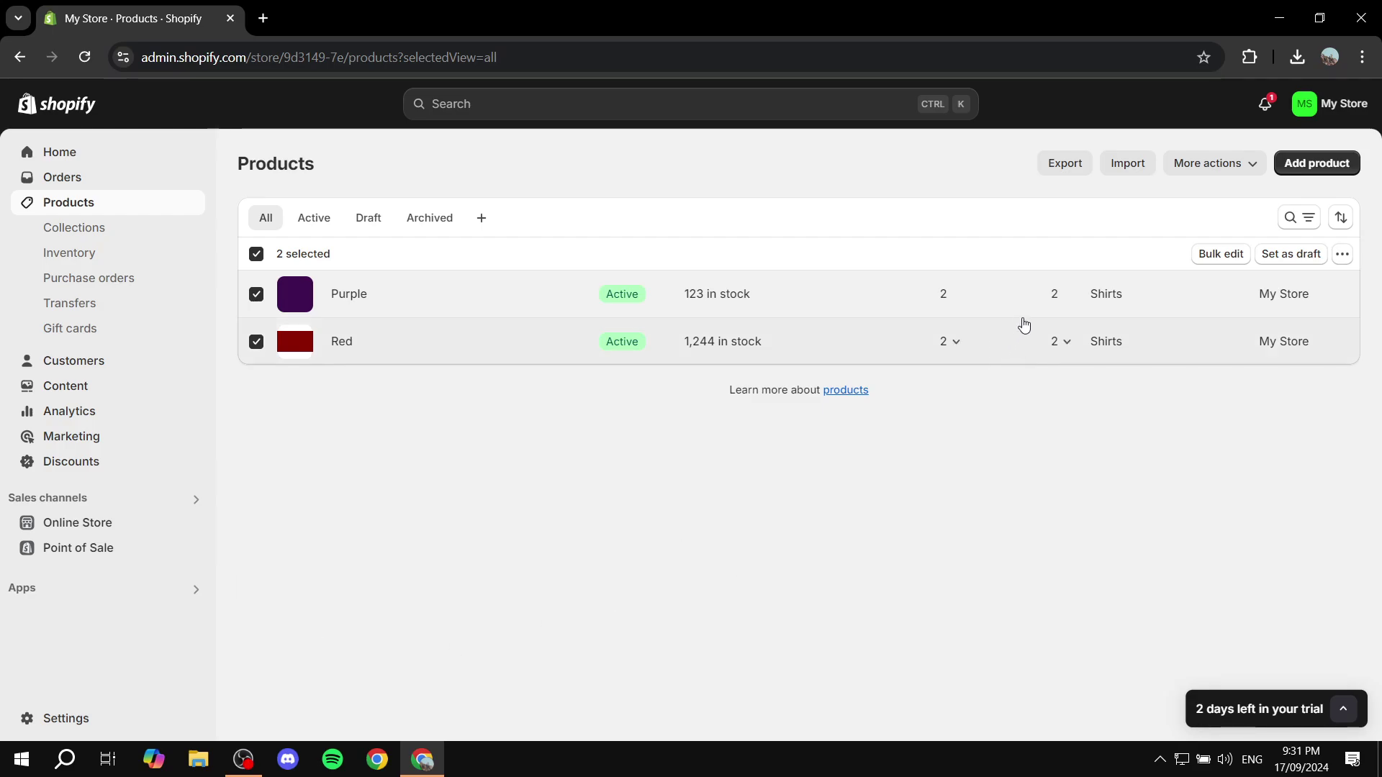
left_click(1061, 164)
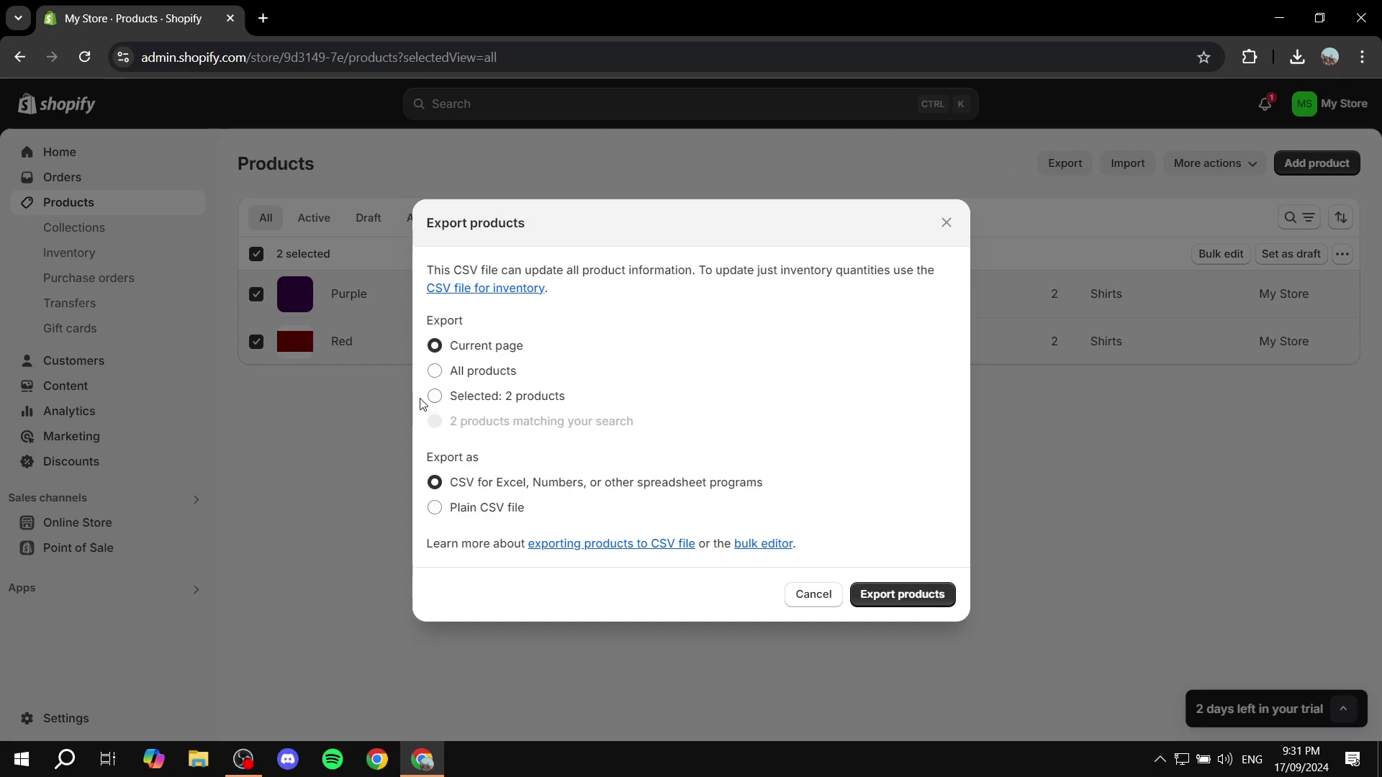
left_click(447, 404)
left_click(896, 595)
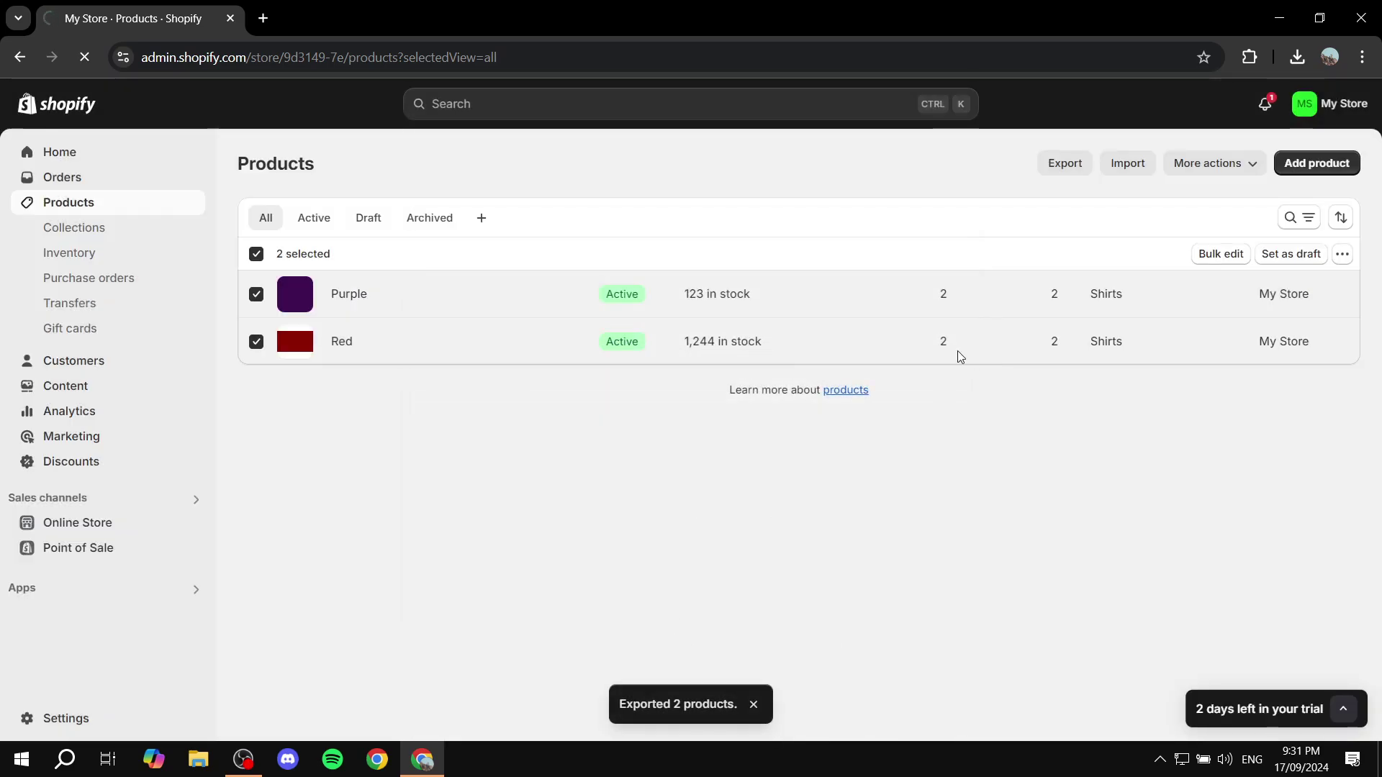
- Locate the downloaded products_export.csv in its folder and drag it onto the desktop
left_click(1297, 57)
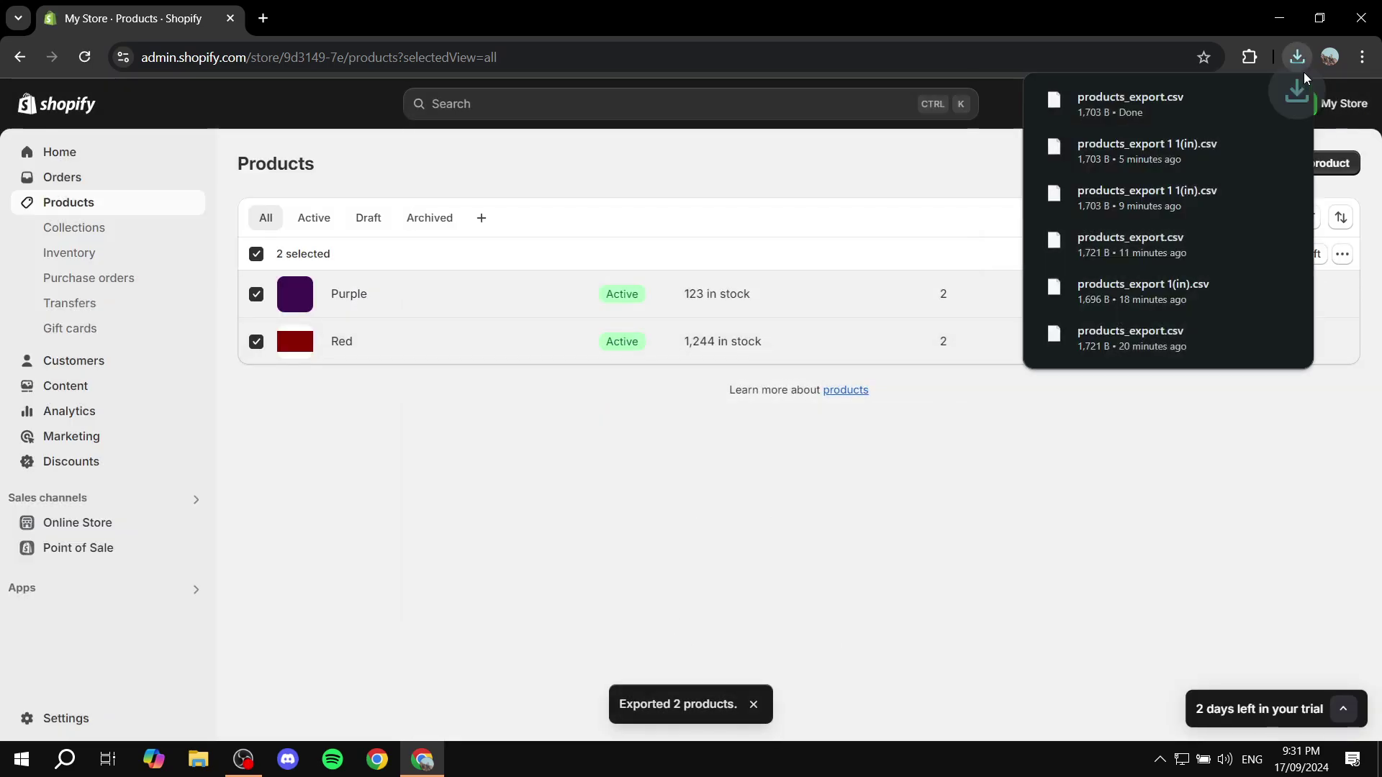
left_click(1251, 100)
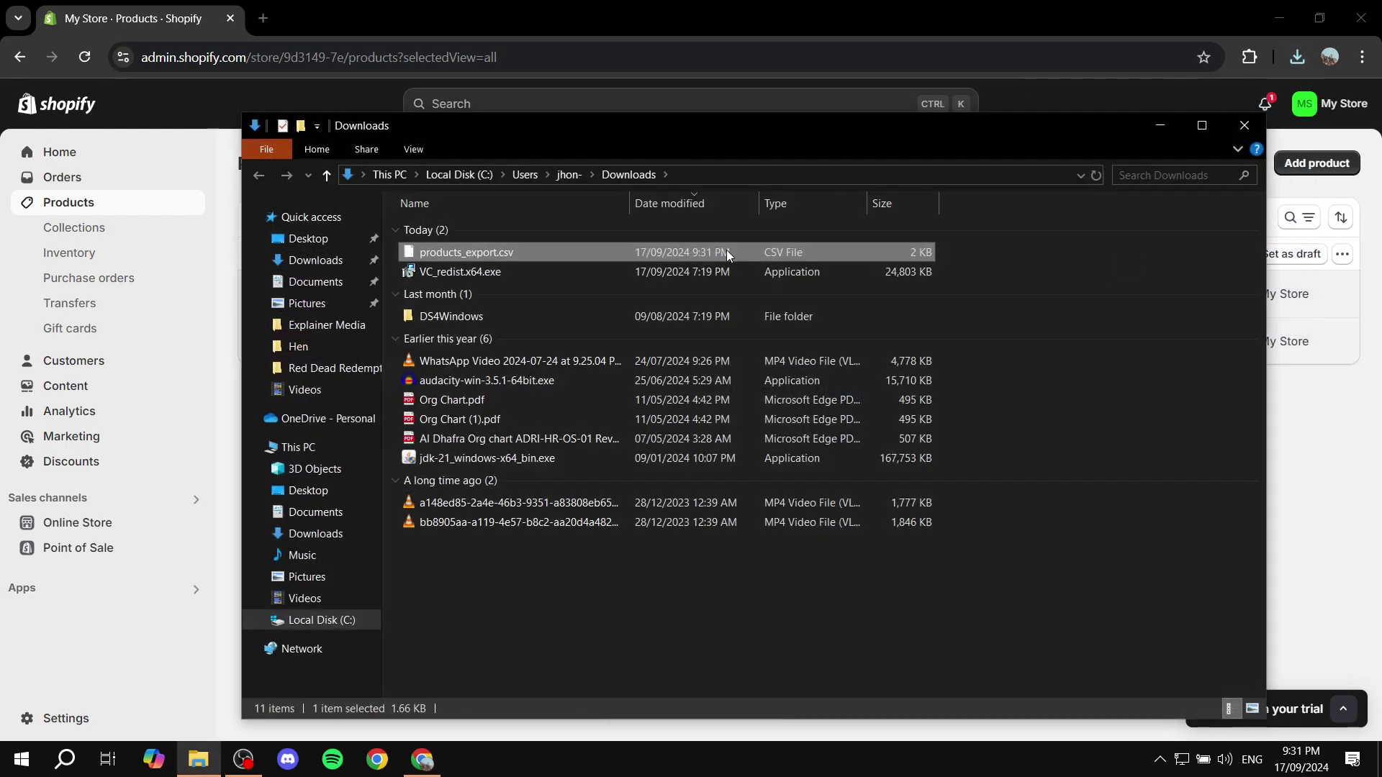
key("super+d")
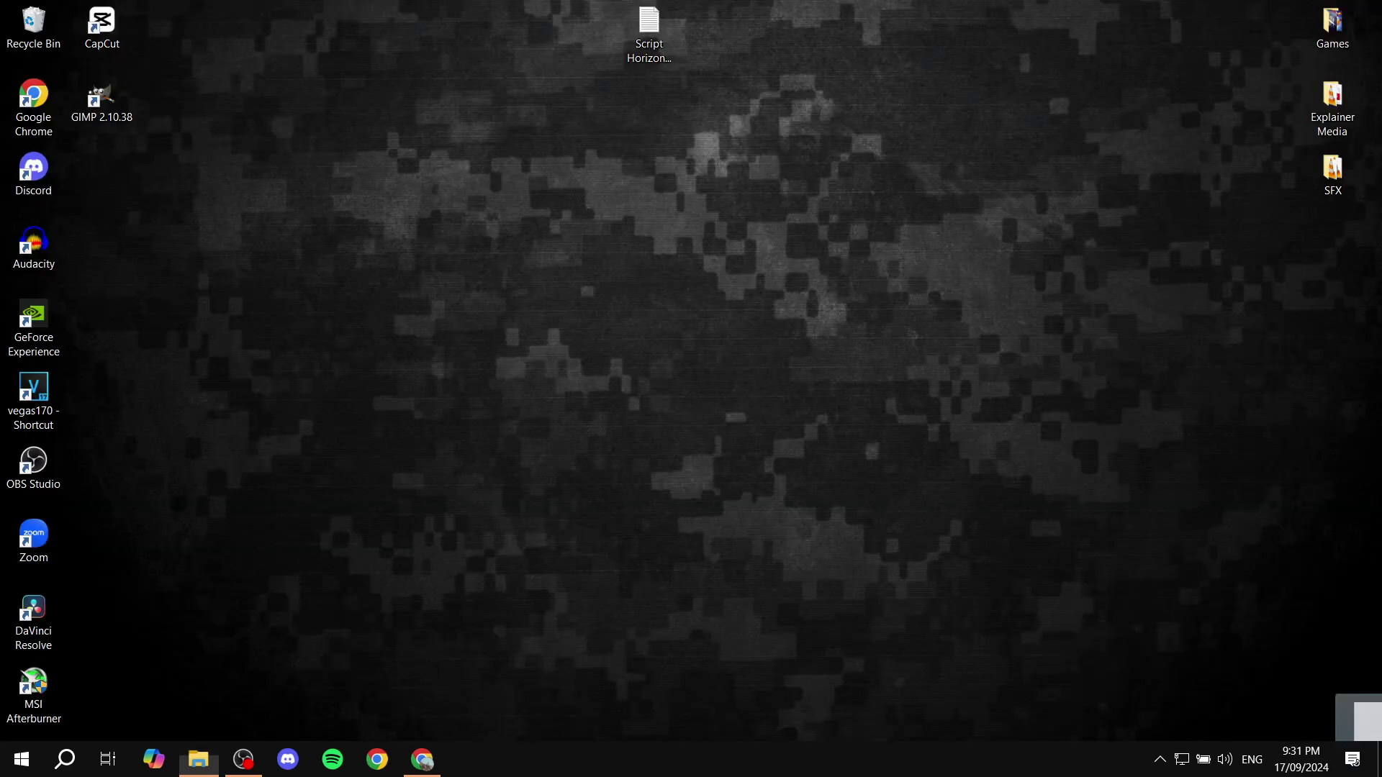
left_click_drag(1361, 720, 663, 314)
- Reposition the products_export.csv icon on the desktop and return to Shopify's Products page
left_click(773, 281)
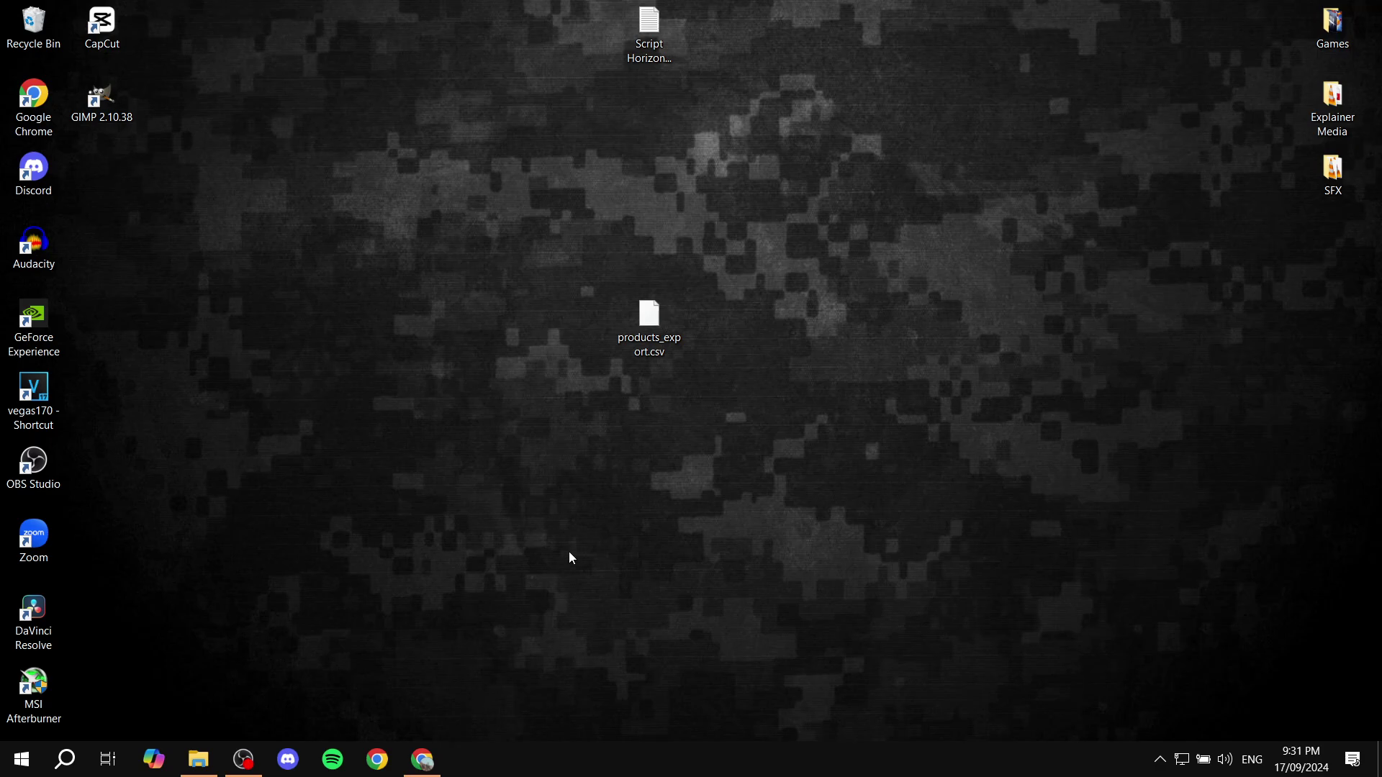
left_click_drag(613, 373, 750, 272)
left_click(750, 272)
left_click_drag(583, 404, 740, 258)
left_click(740, 257)
left_click_drag(558, 377, 759, 260)
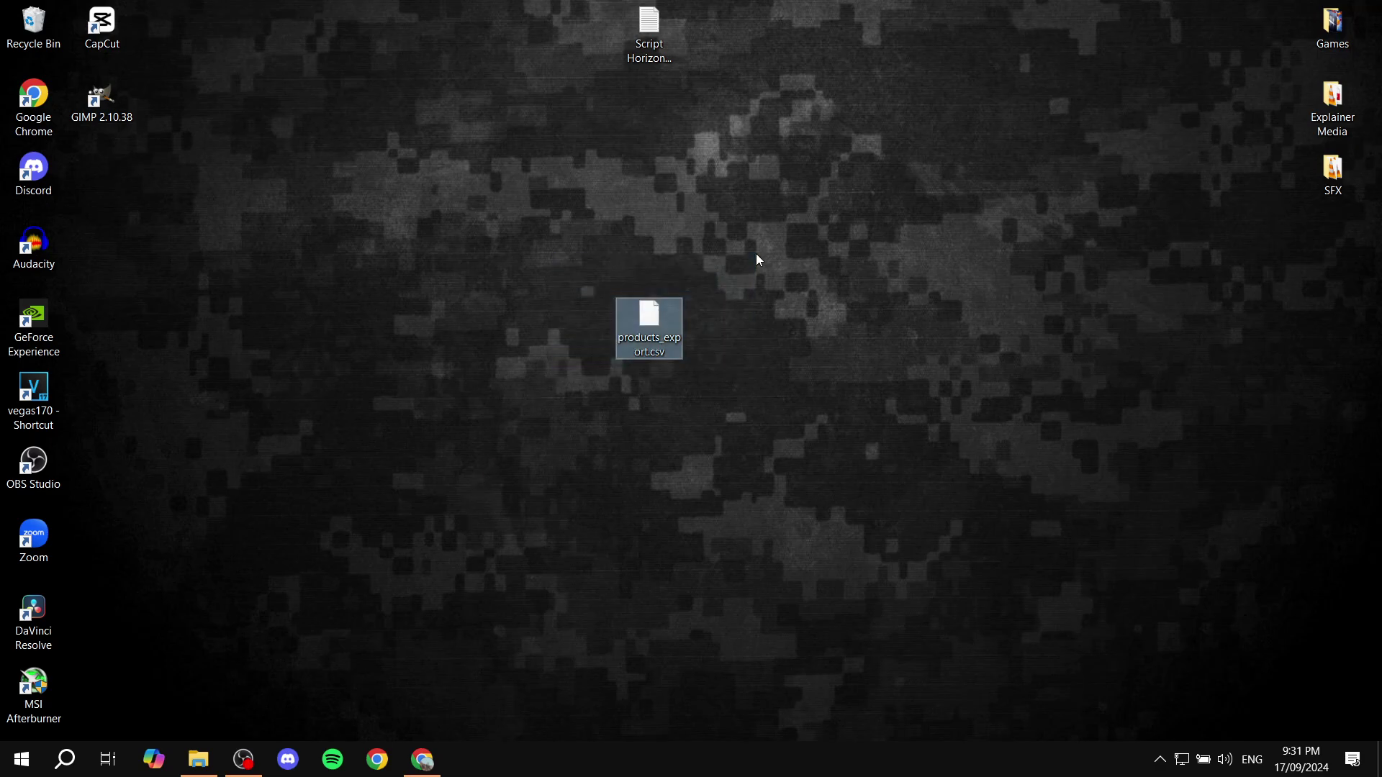
left_click(423, 759)
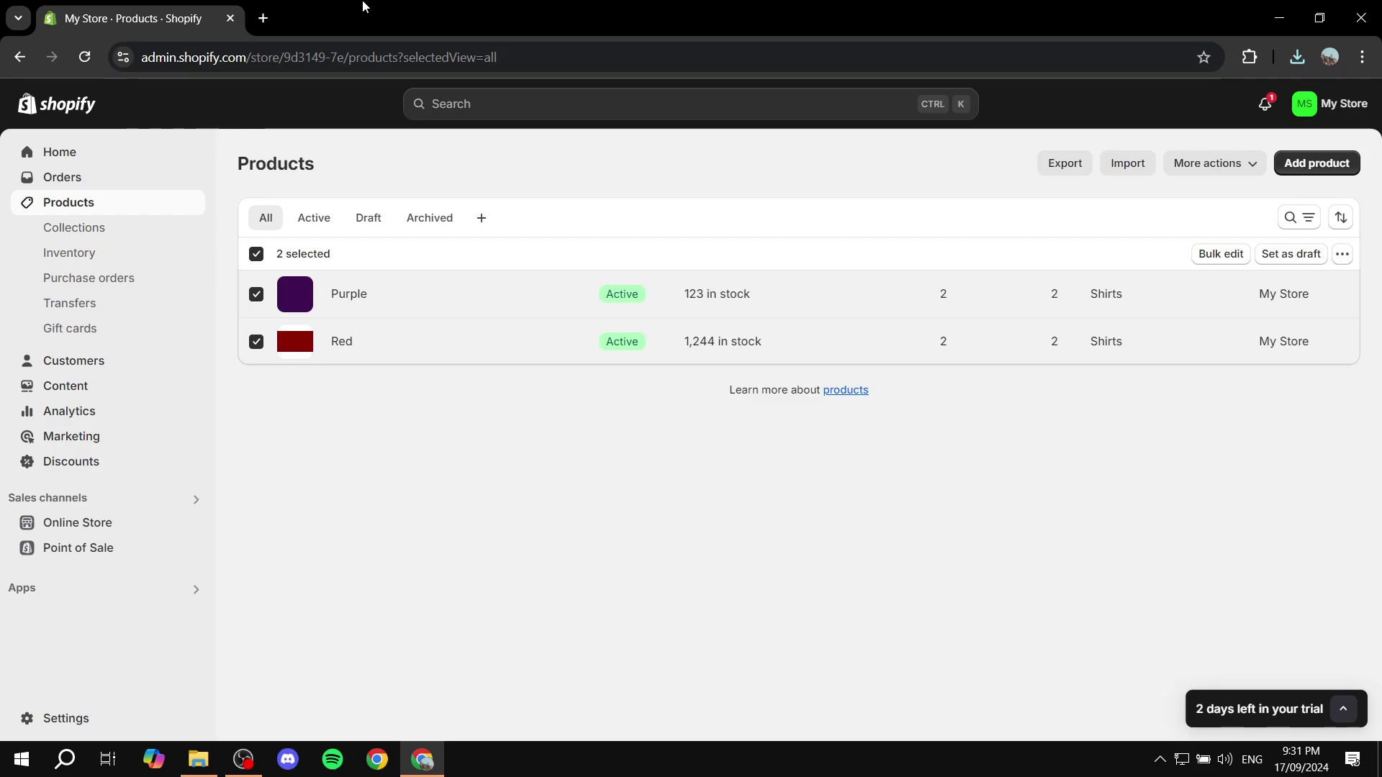
- Go to office.com in a new tab, upload products_export.csv, and close the home tab
left_click(262, 17)
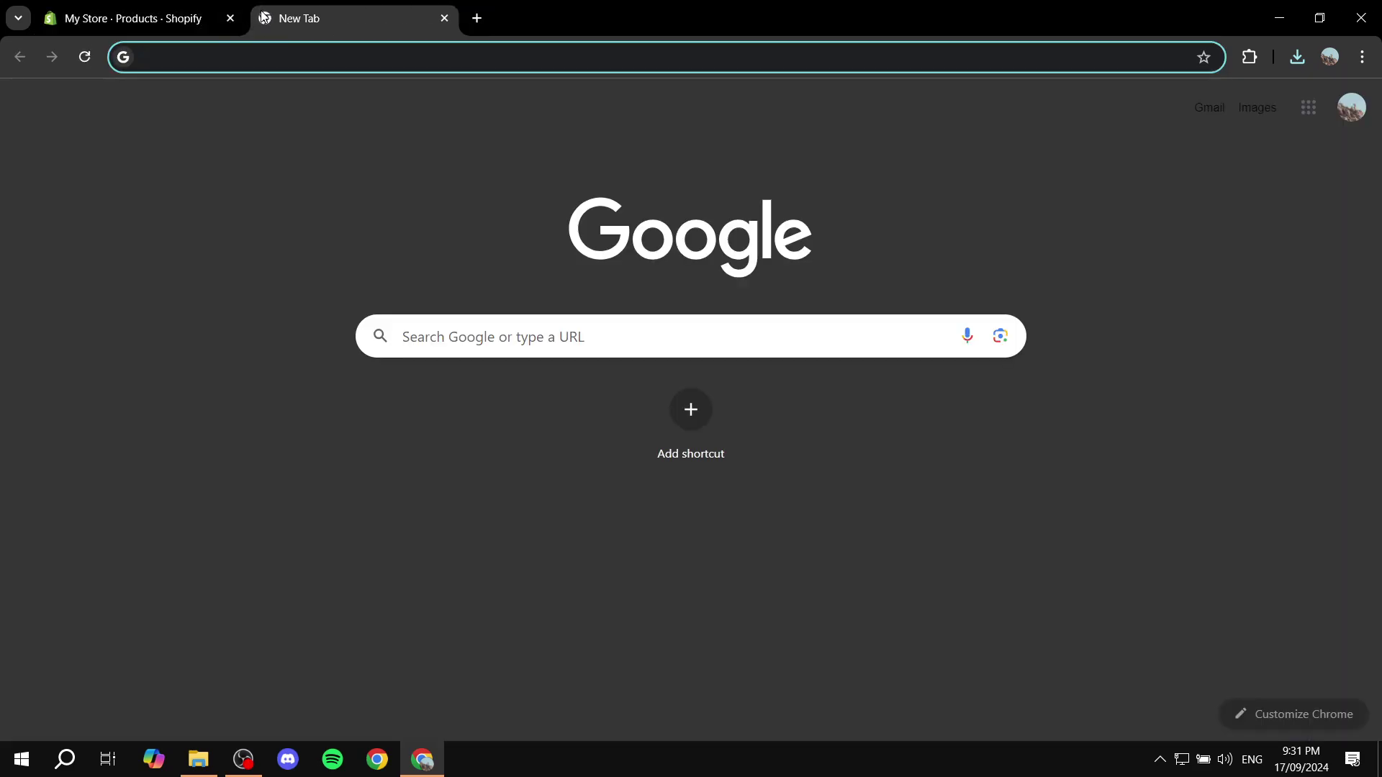
type("office.com")
key("Return")
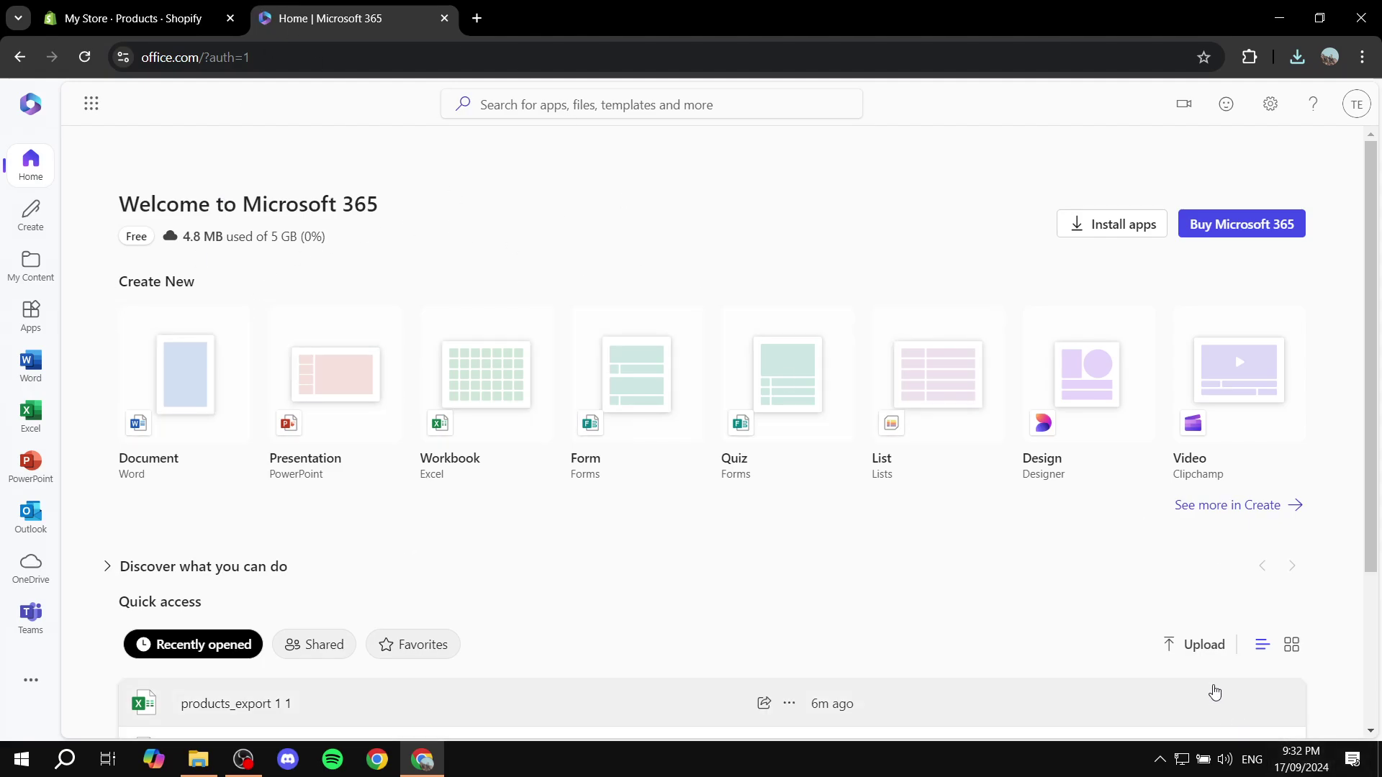
left_click(1208, 650)
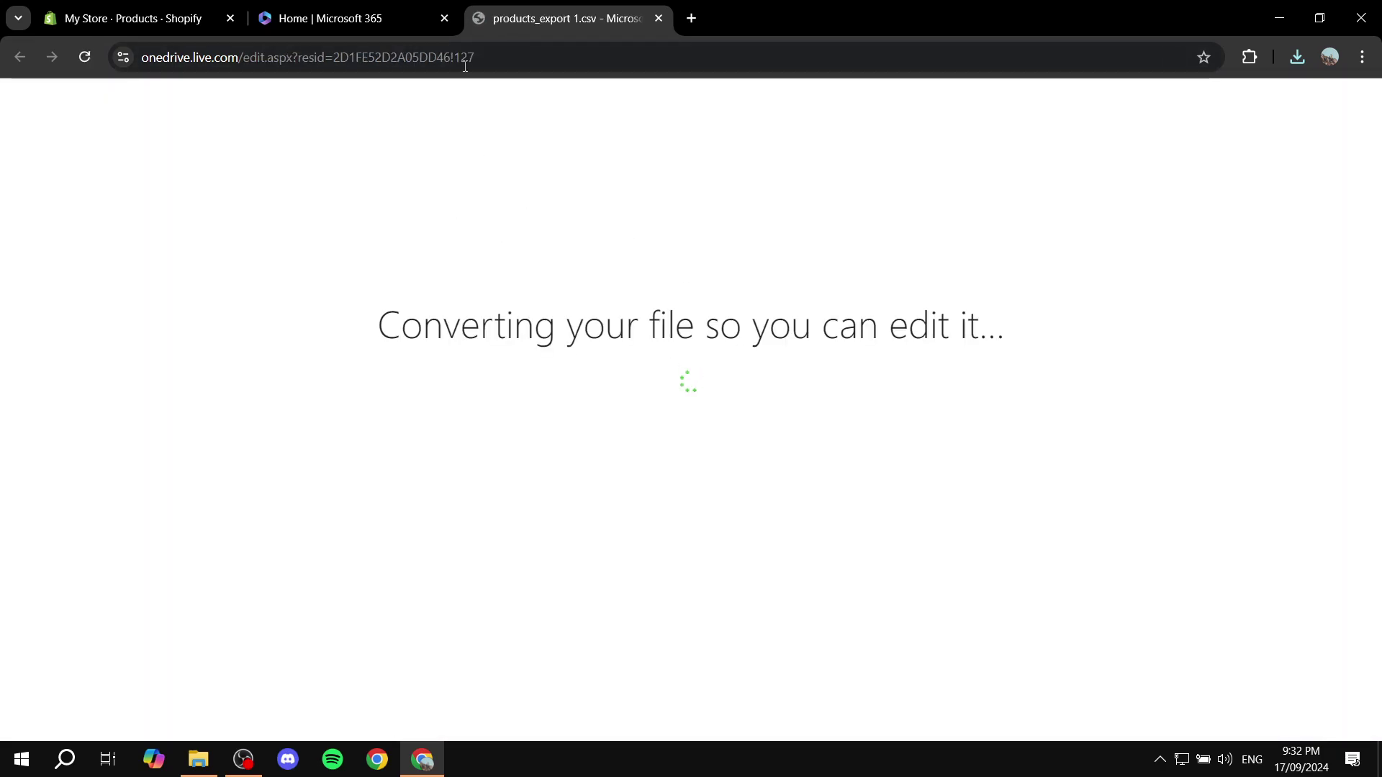
left_click(444, 18)
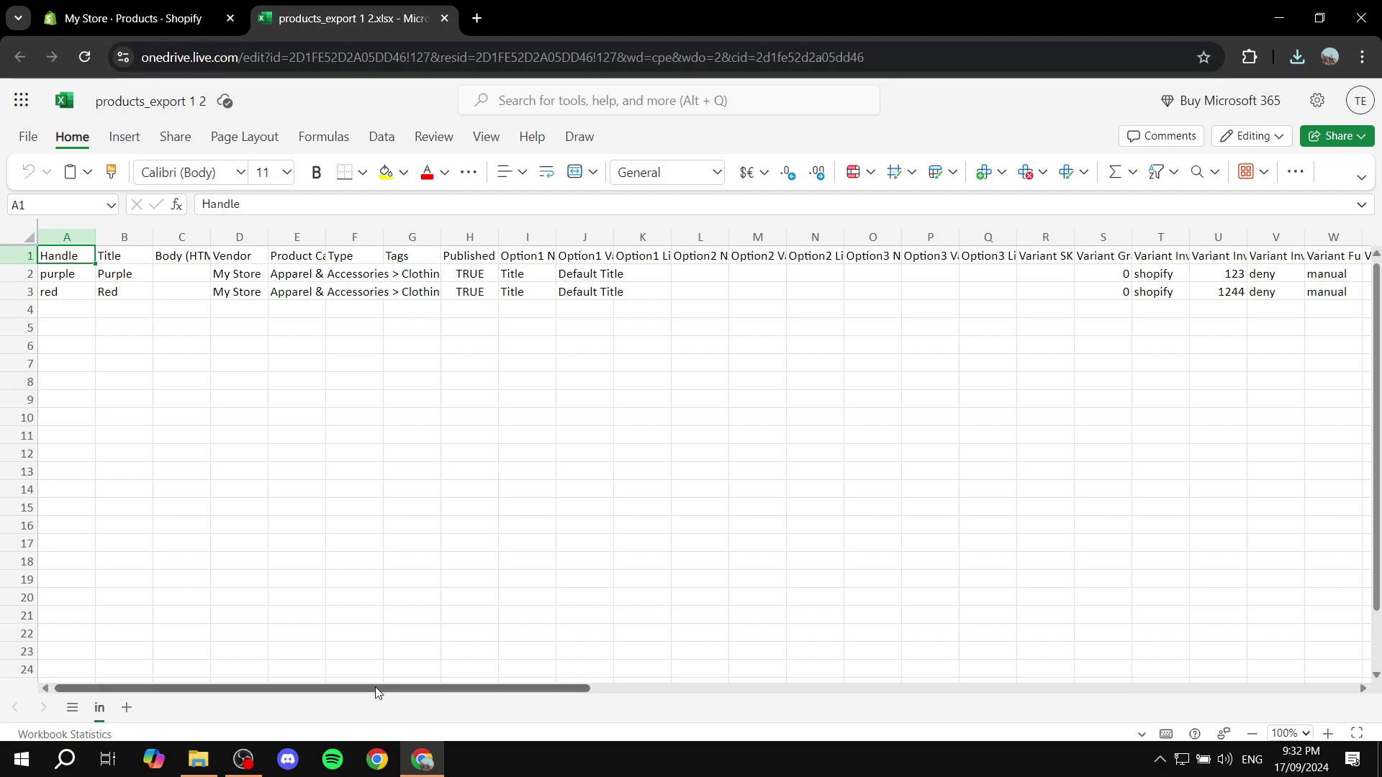
- Change handle A2 from purple to Shirts and handle A3 from red to shirts
mouse_move(375, 687)
left_mouse_down()
mouse_move(395, 685)
mouse_move(364, 684)
left_mouse_up()
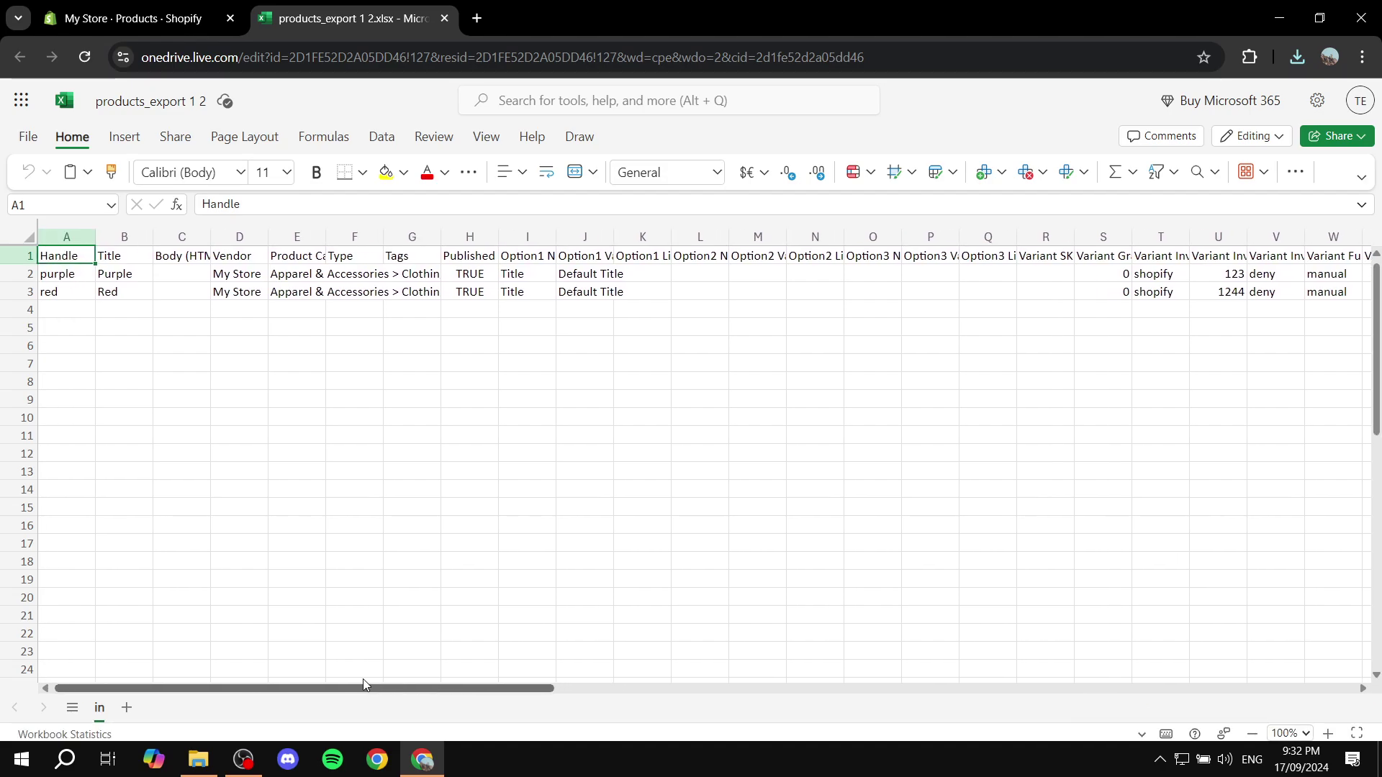
double_click(75, 277)
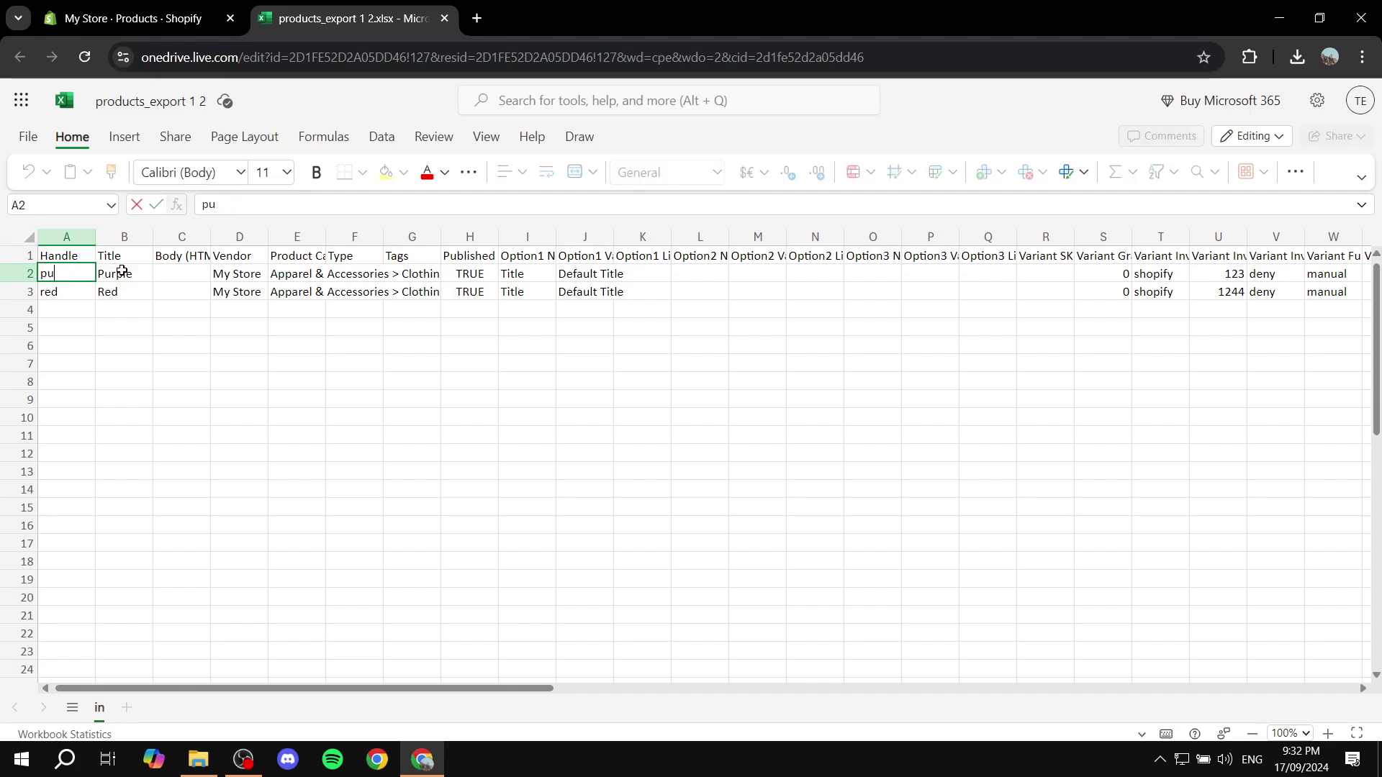
key("BackSpace")
key("BackSpace")
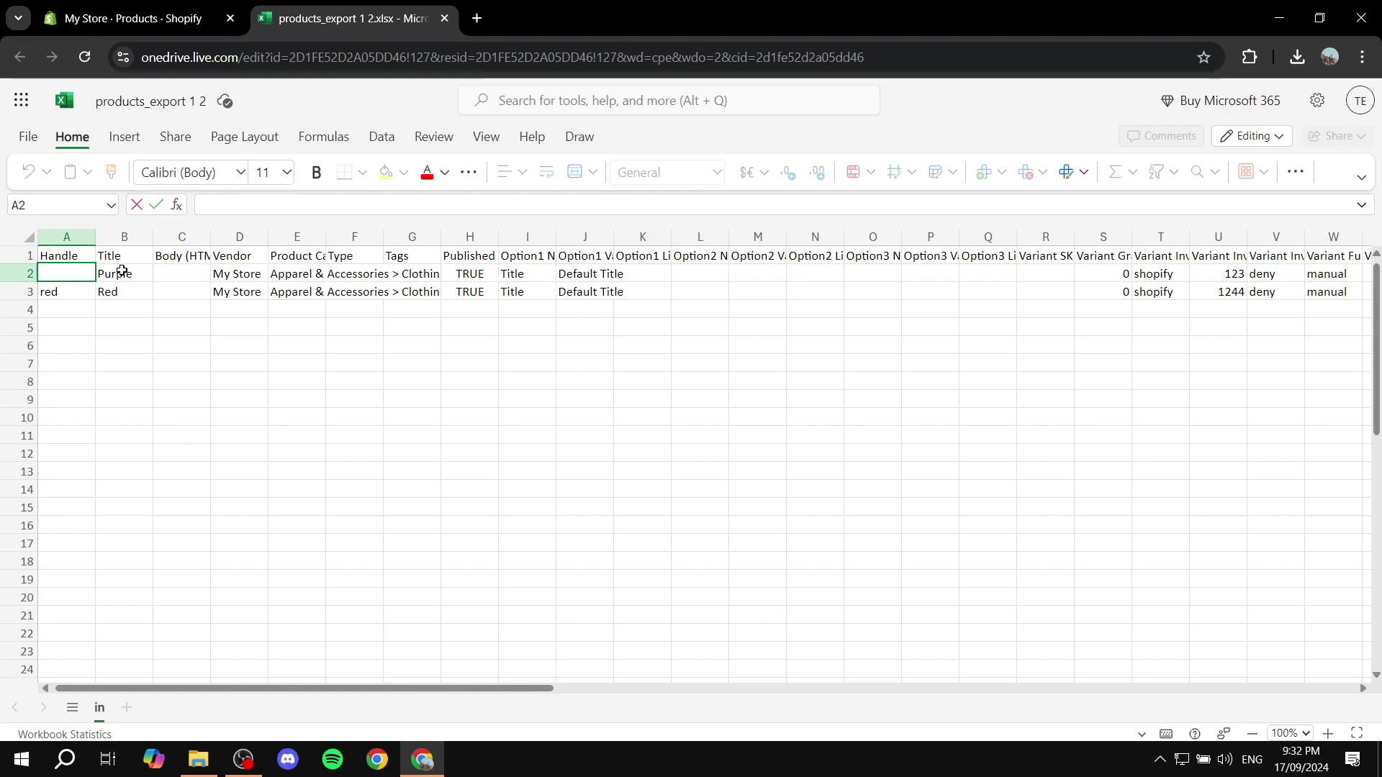
type("Shirts")
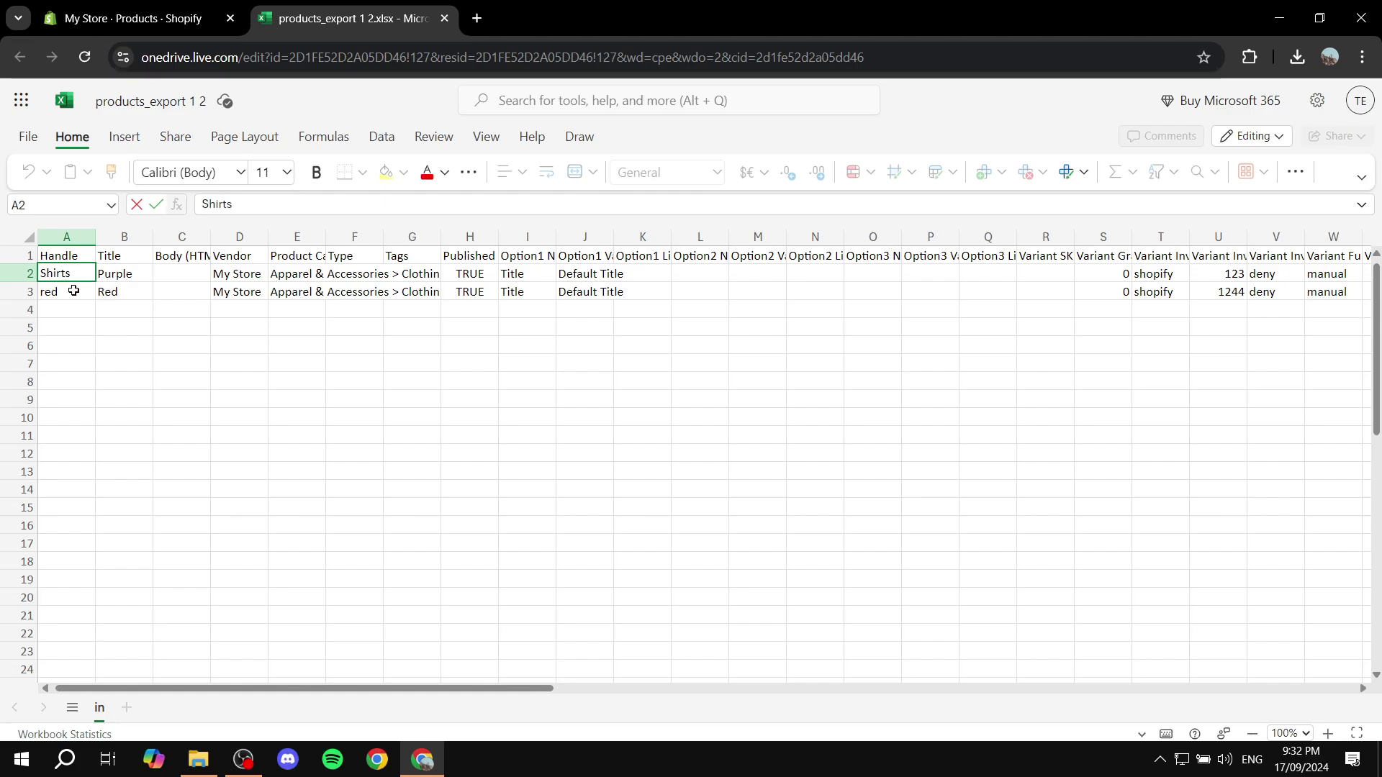
double_click(73, 291)
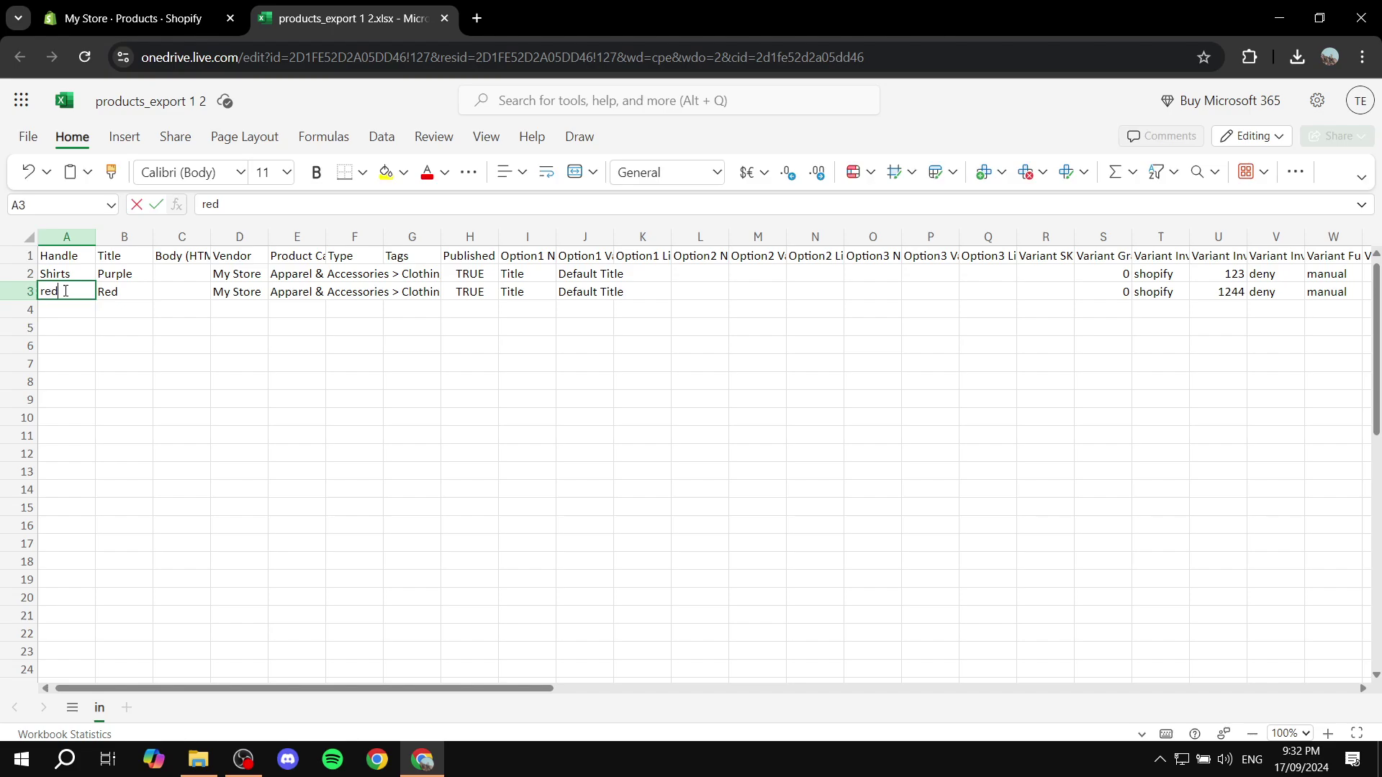
key("BackSpace")
key("BackSpace")
key("BackSpace")
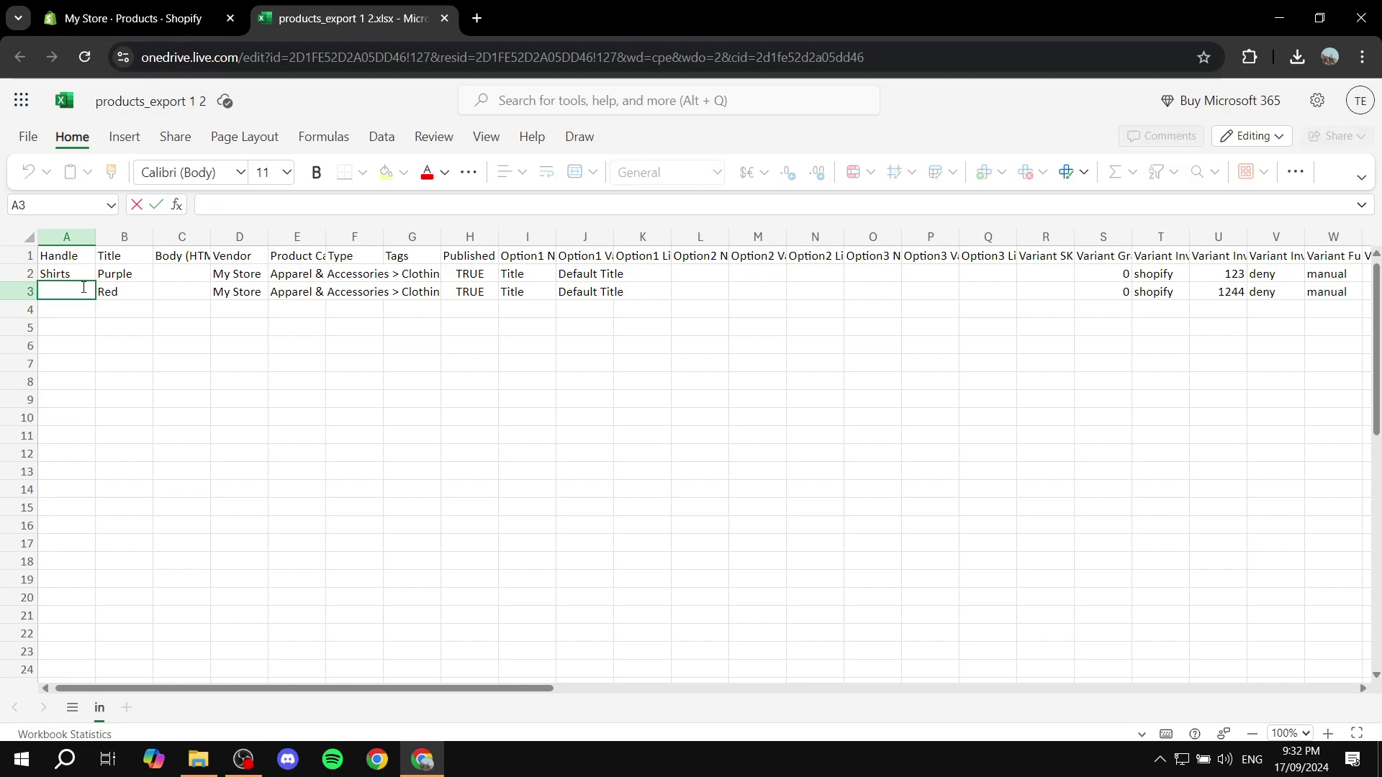
type("shirts")
left_click(109, 347)
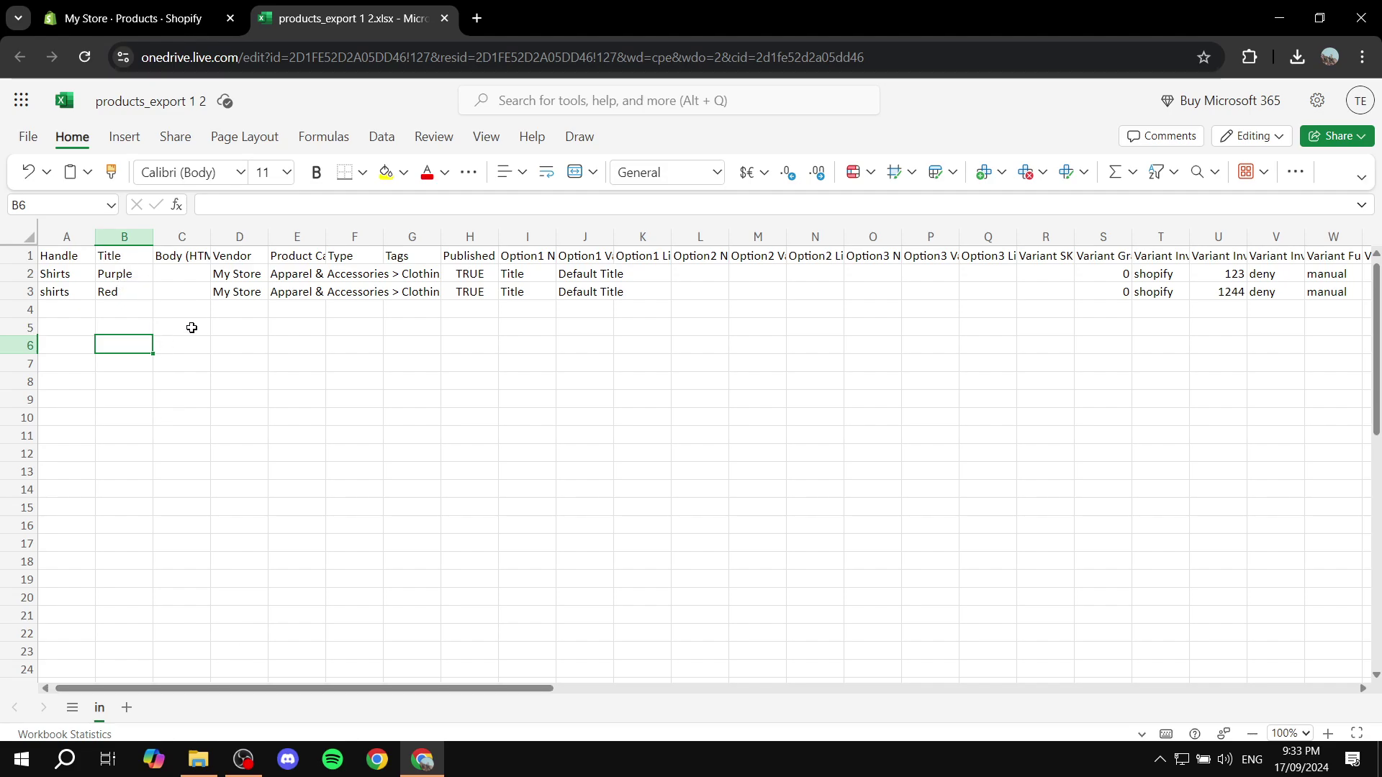
left_click(305, 273)
left_click(299, 236)
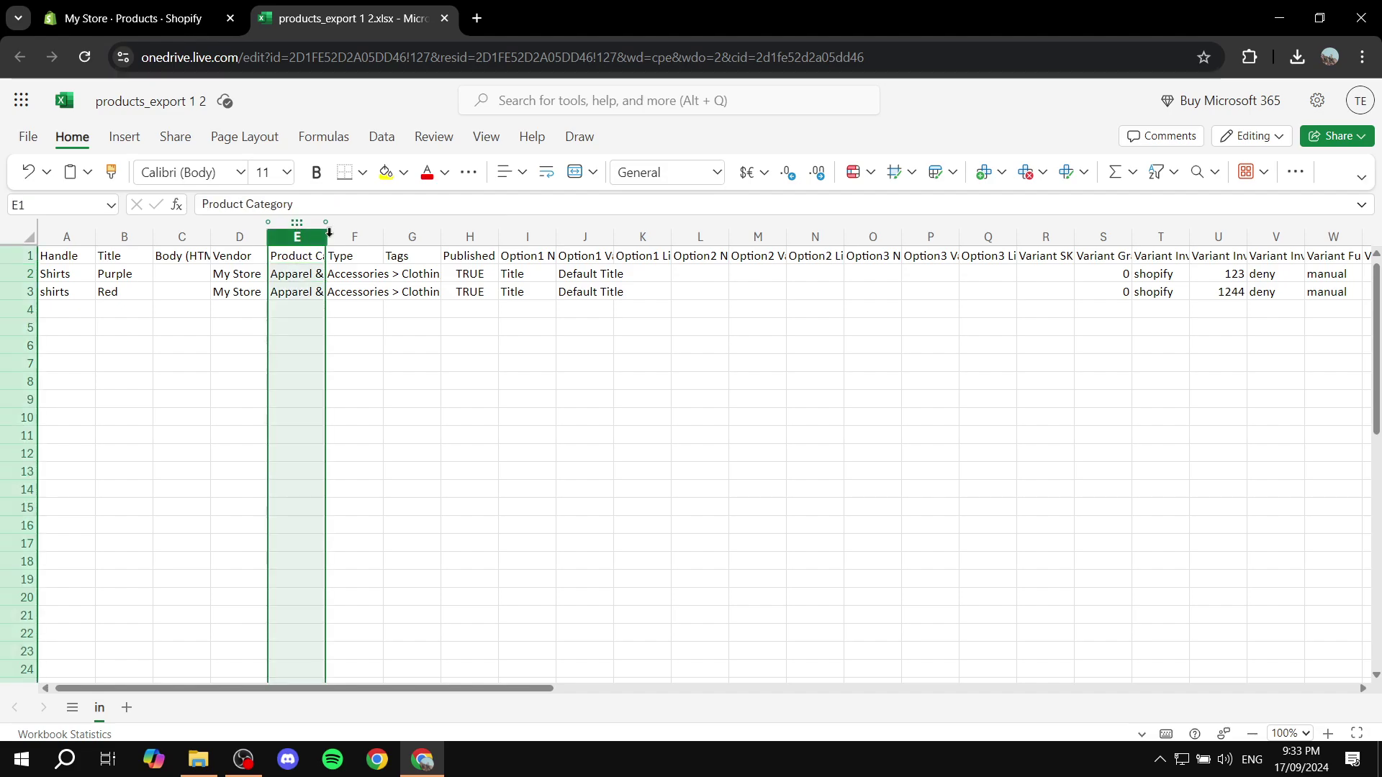
left_click_drag(312, 687, 702, 660)
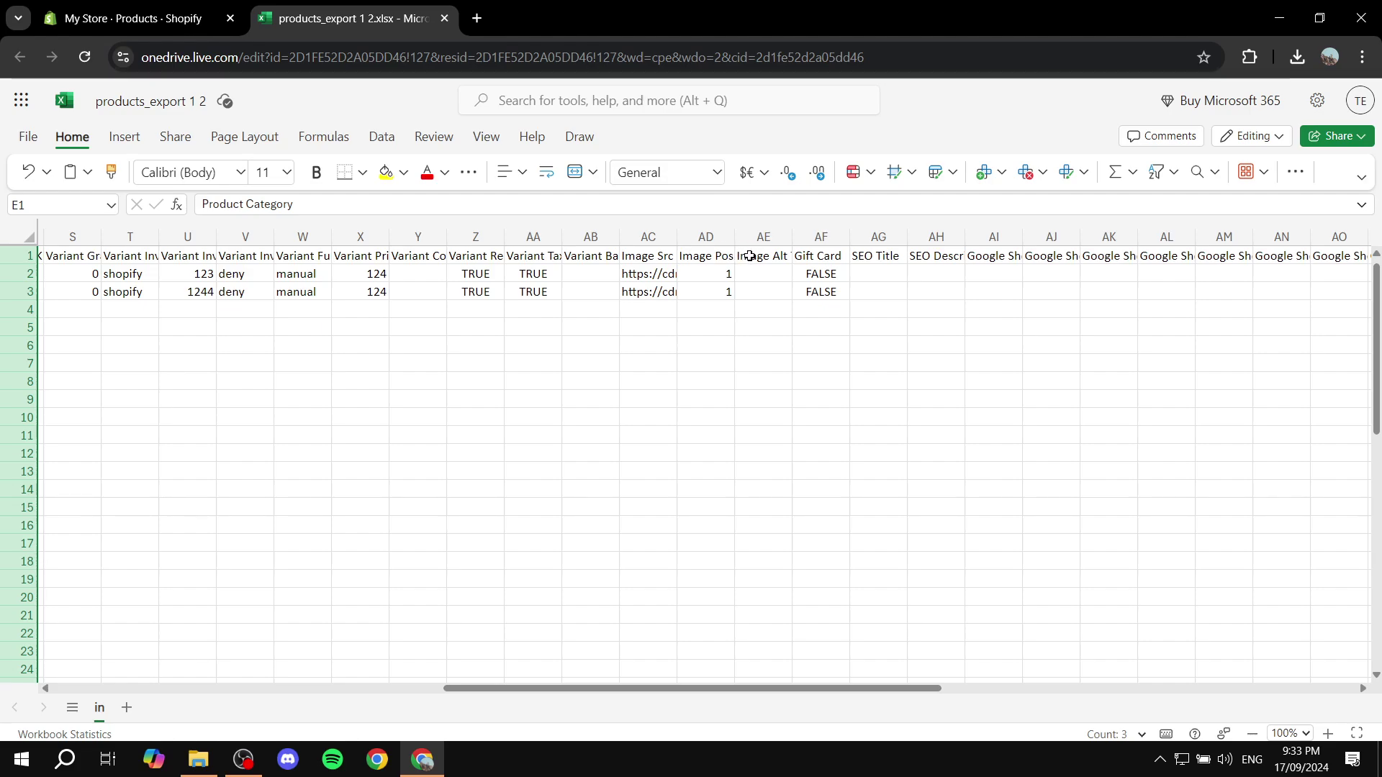
left_click(720, 256)
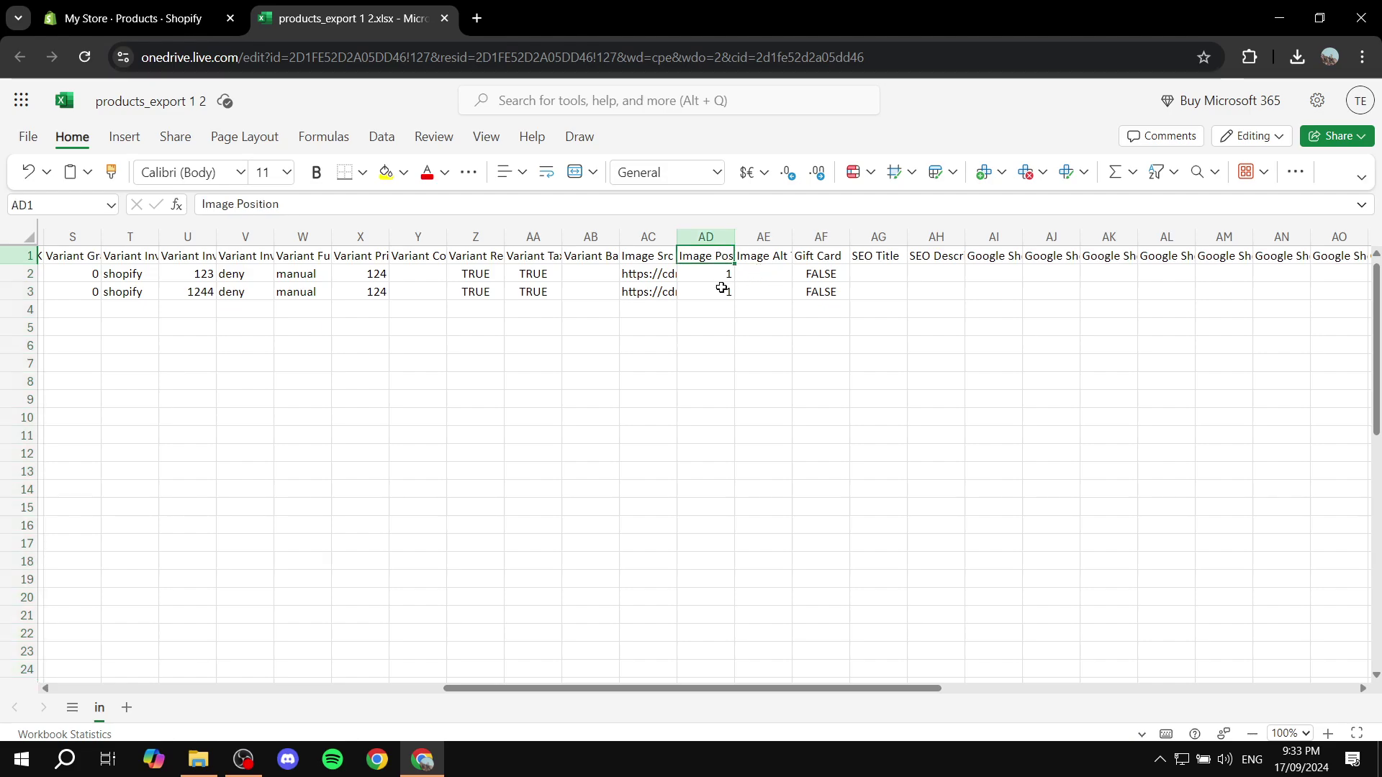
left_click(722, 290)
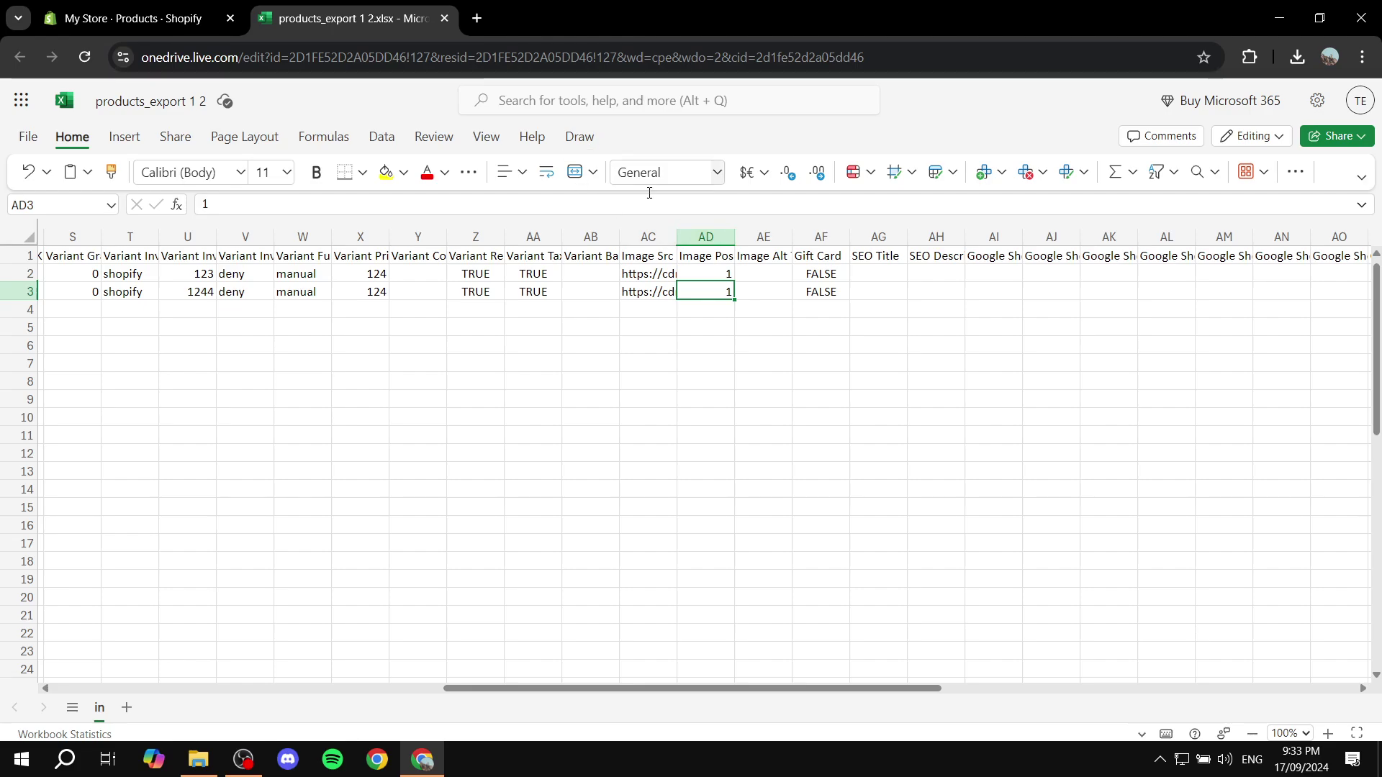
key("ctrl+Tab")
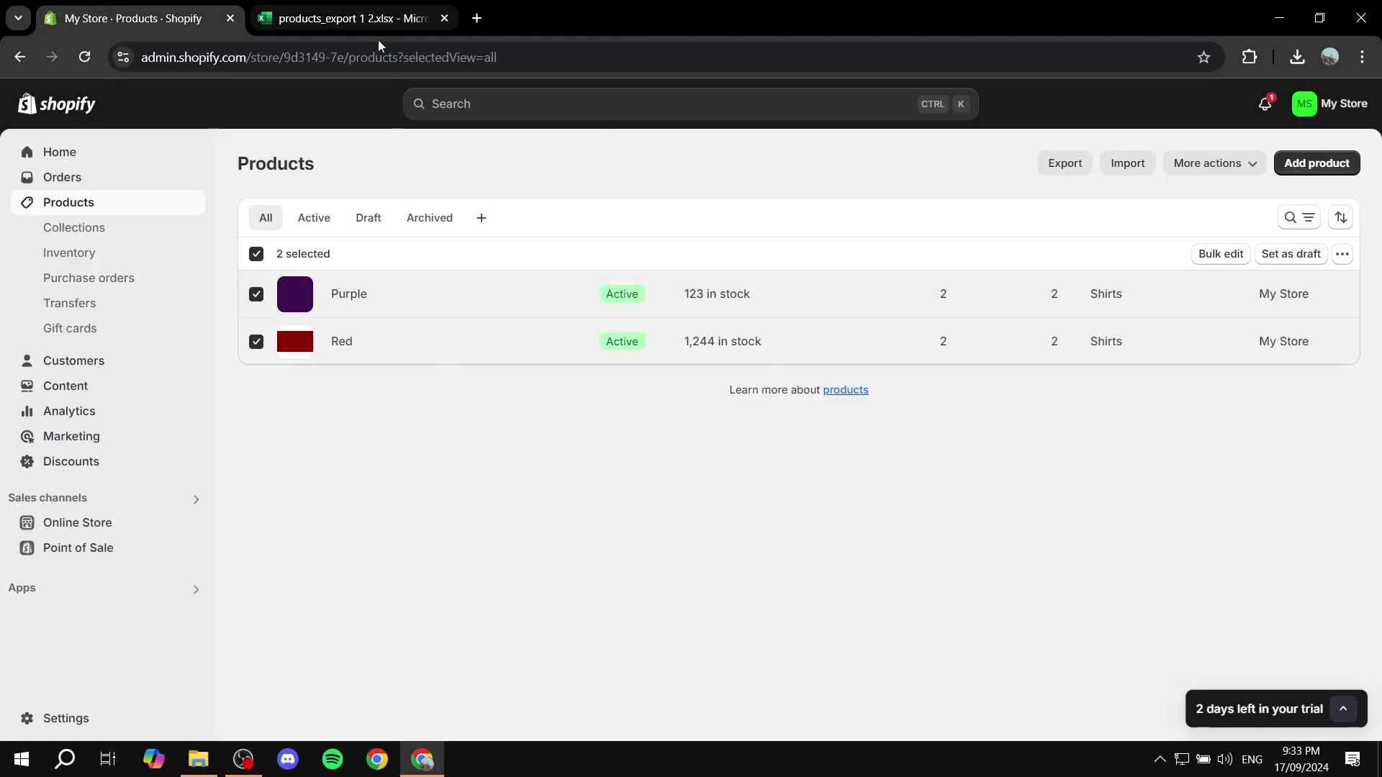
left_click(290, 15)
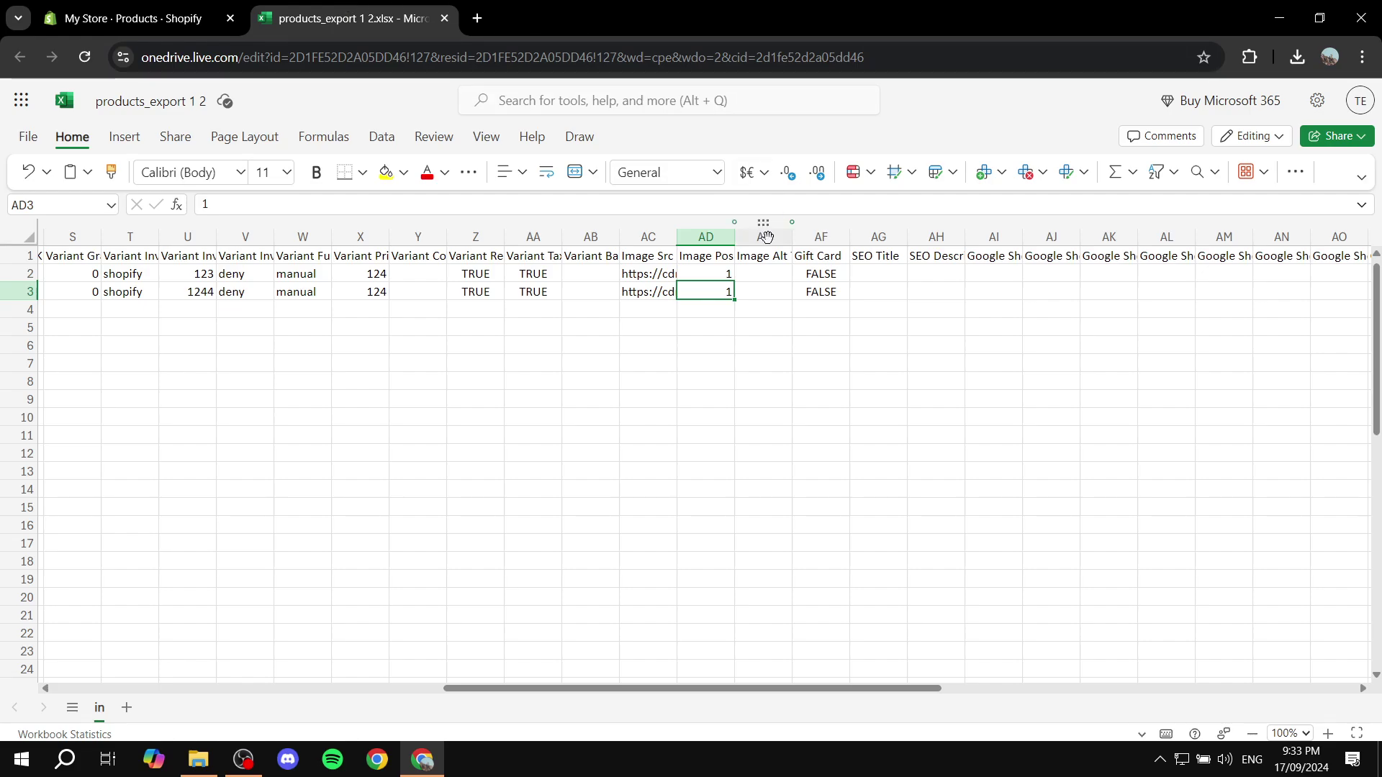
left_click(109, 6)
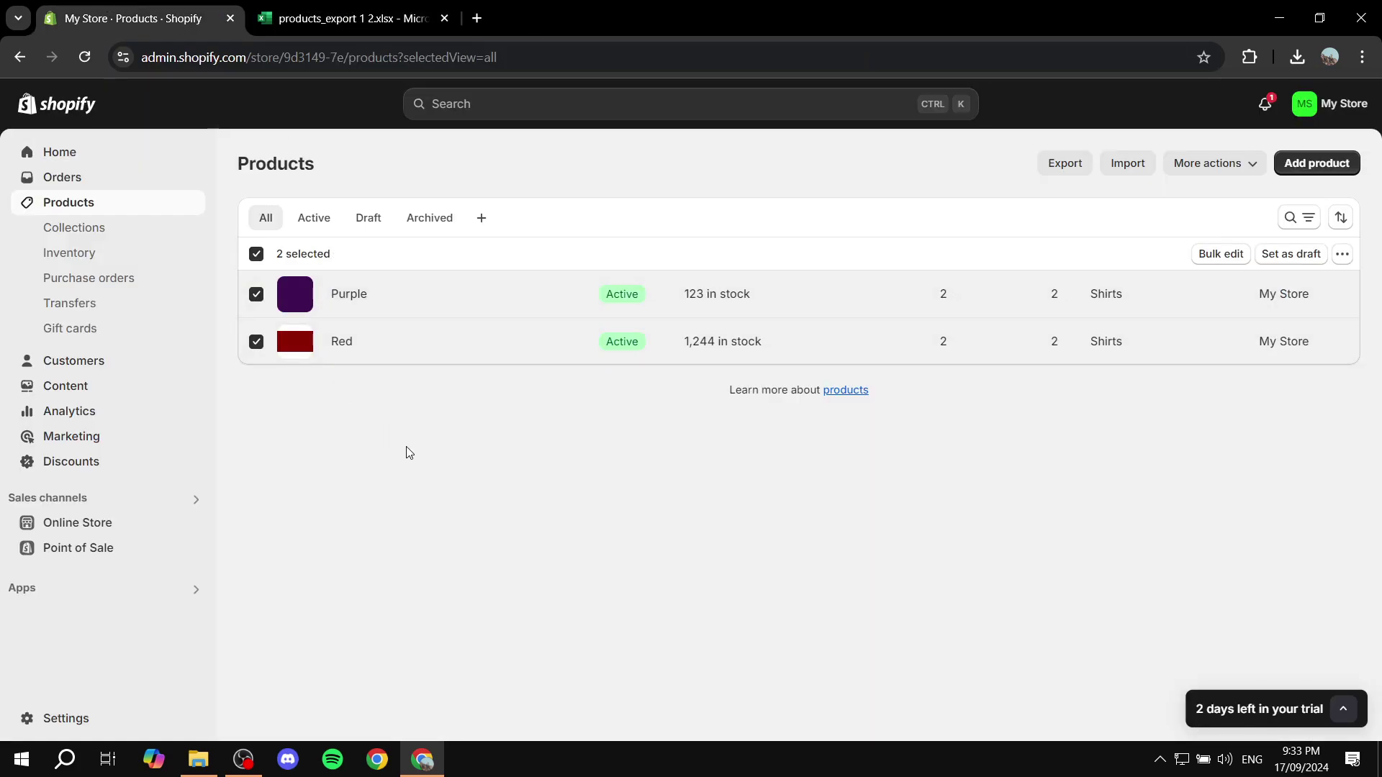
left_click(423, 6)
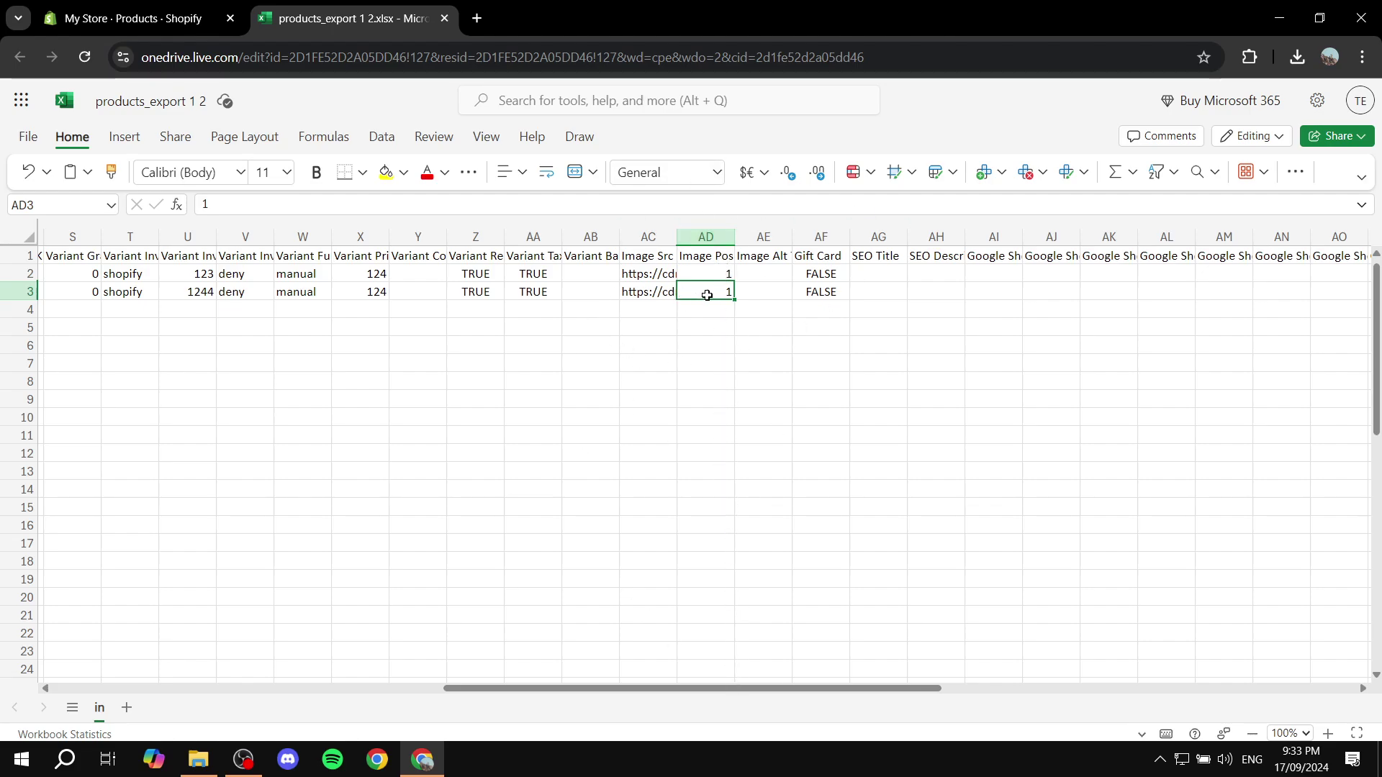
- Set the Red row's Image Position in AD3 to 2
left_click(710, 273)
left_click(725, 290)
type("1")
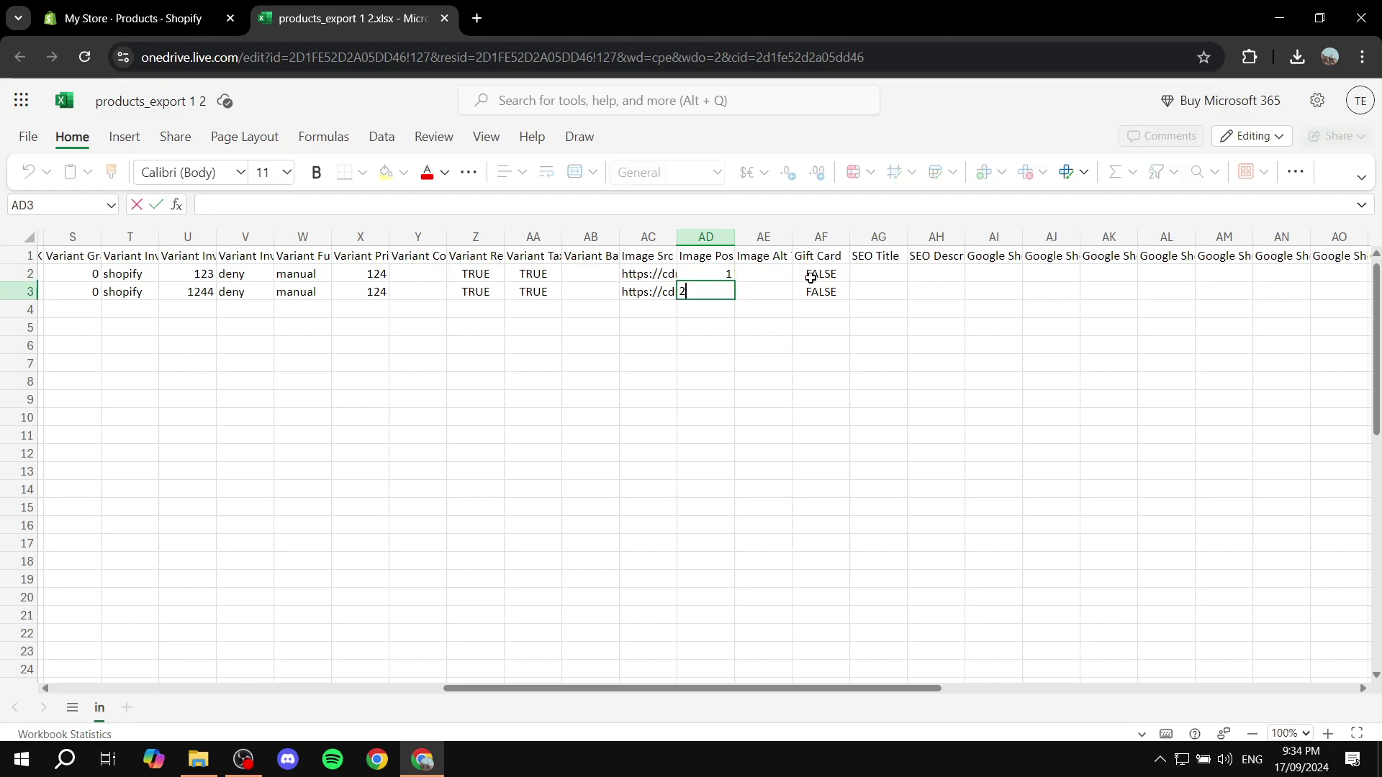
left_click(731, 363)
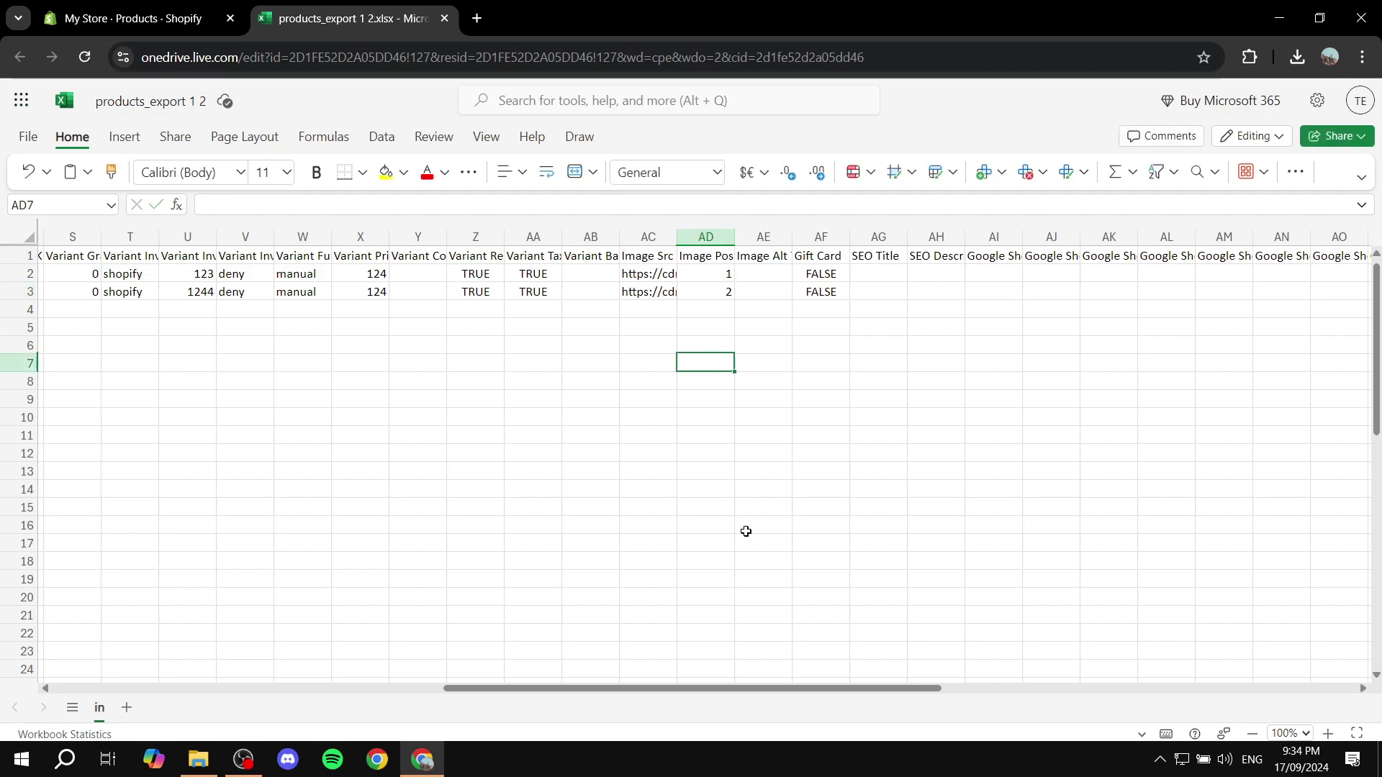
left_click_drag(702, 685, 1121, 669)
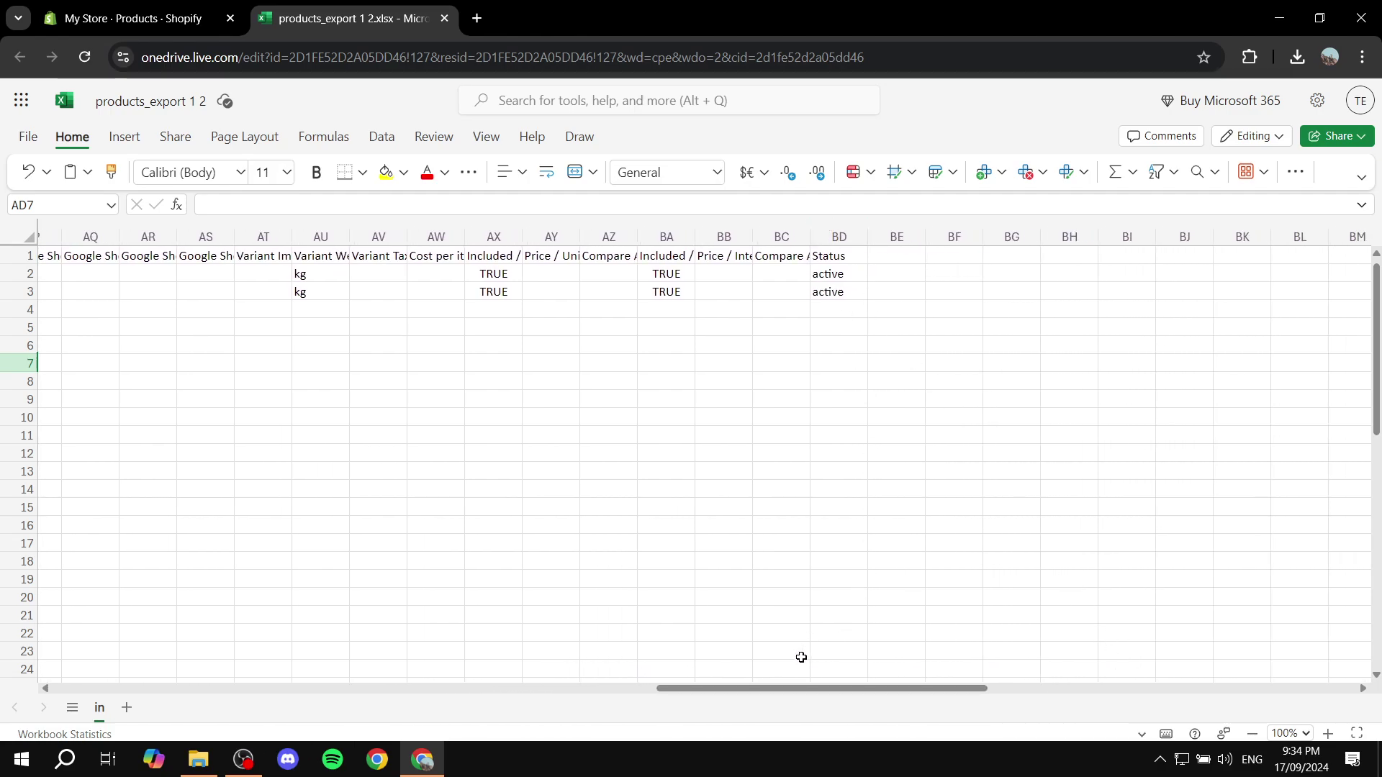
left_click_drag(801, 689, 154, 616)
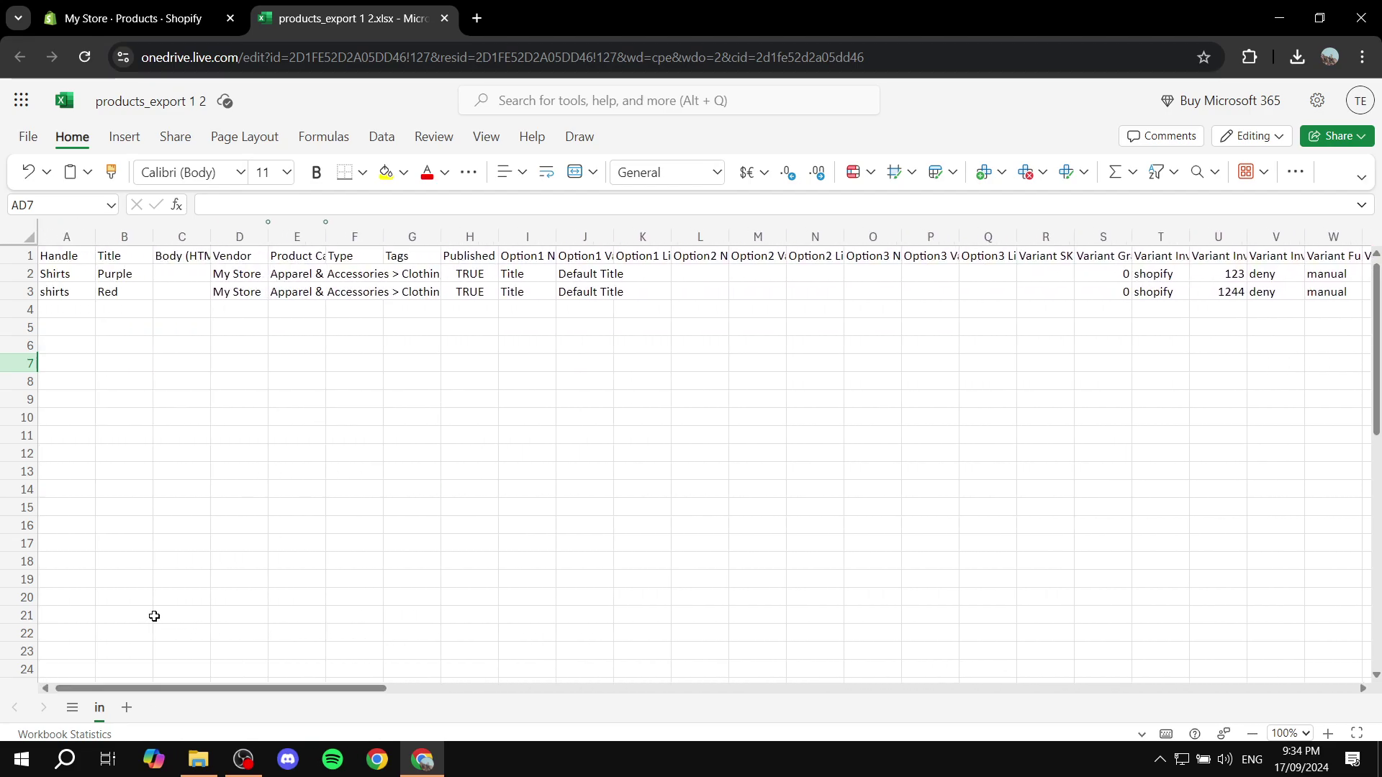
- Confirm the Red product title in B3 still reads Red
double_click(131, 293)
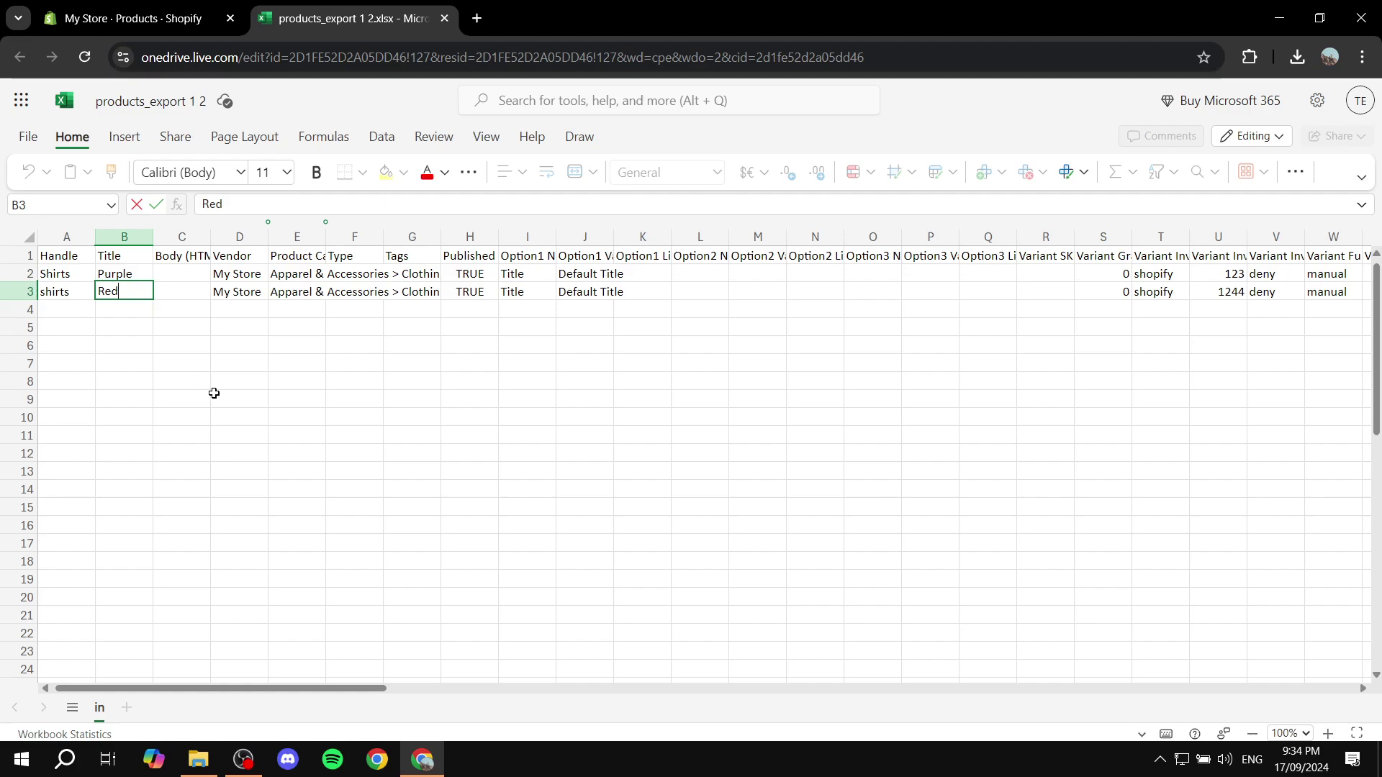
left_click(156, 202)
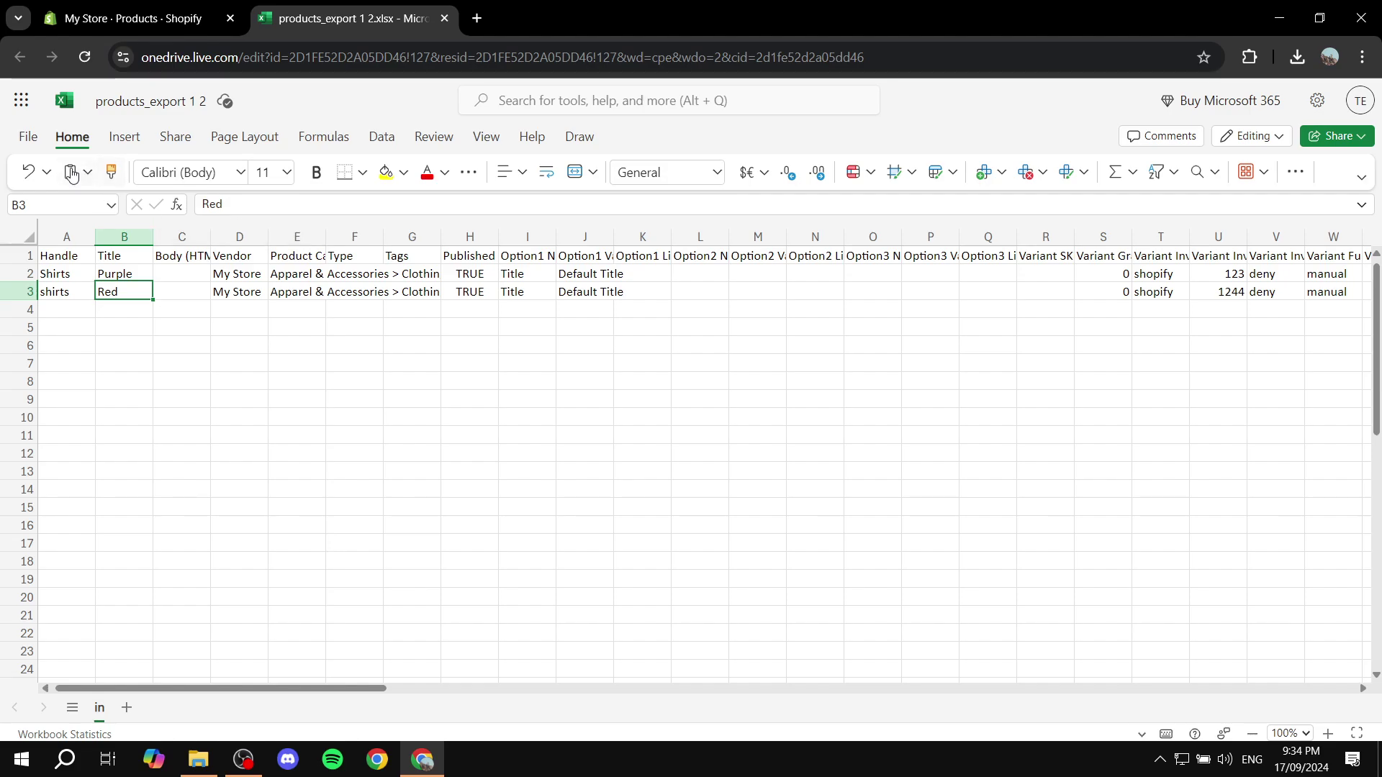
left_click(14, 131)
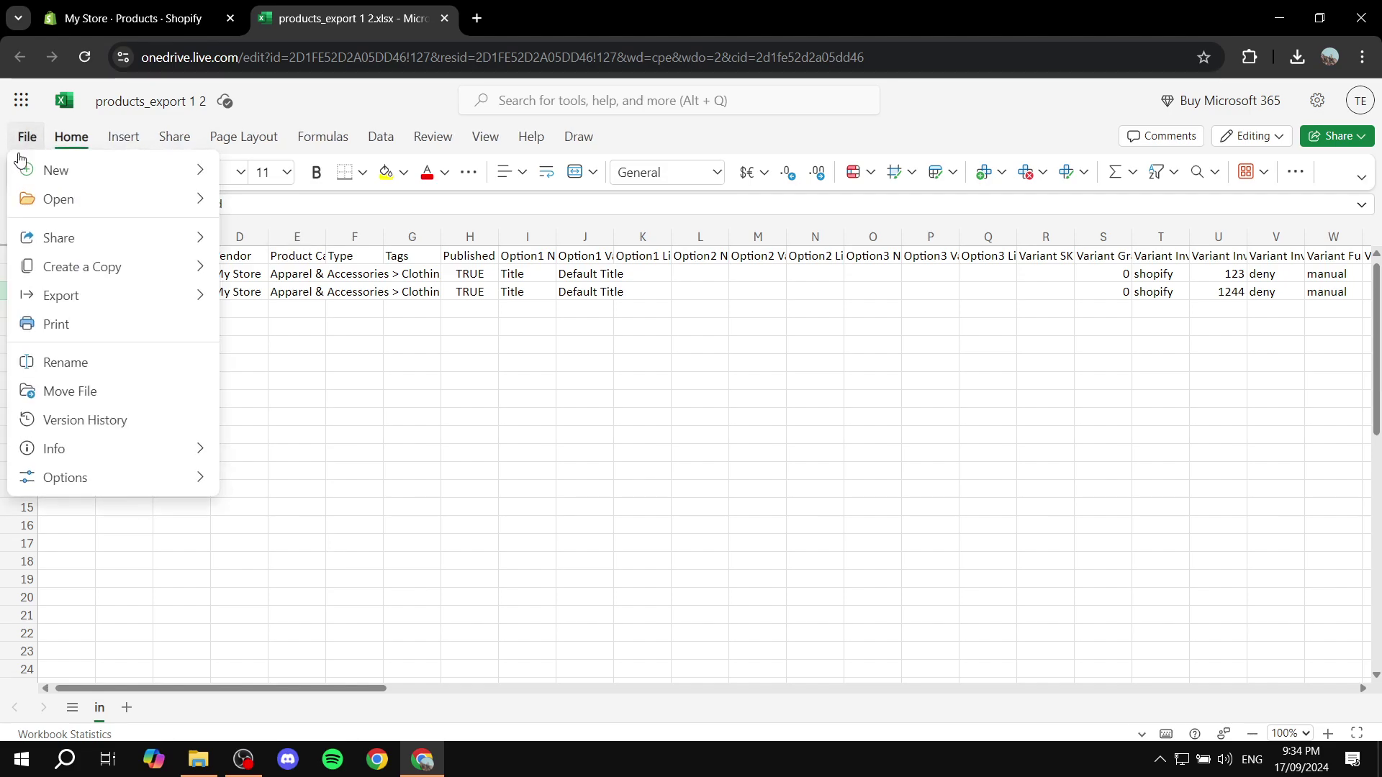
- Download the sheet as CSV through File > Export, check the Downloads folder, and close the Excel tab
left_click(96, 301)
left_click(99, 301)
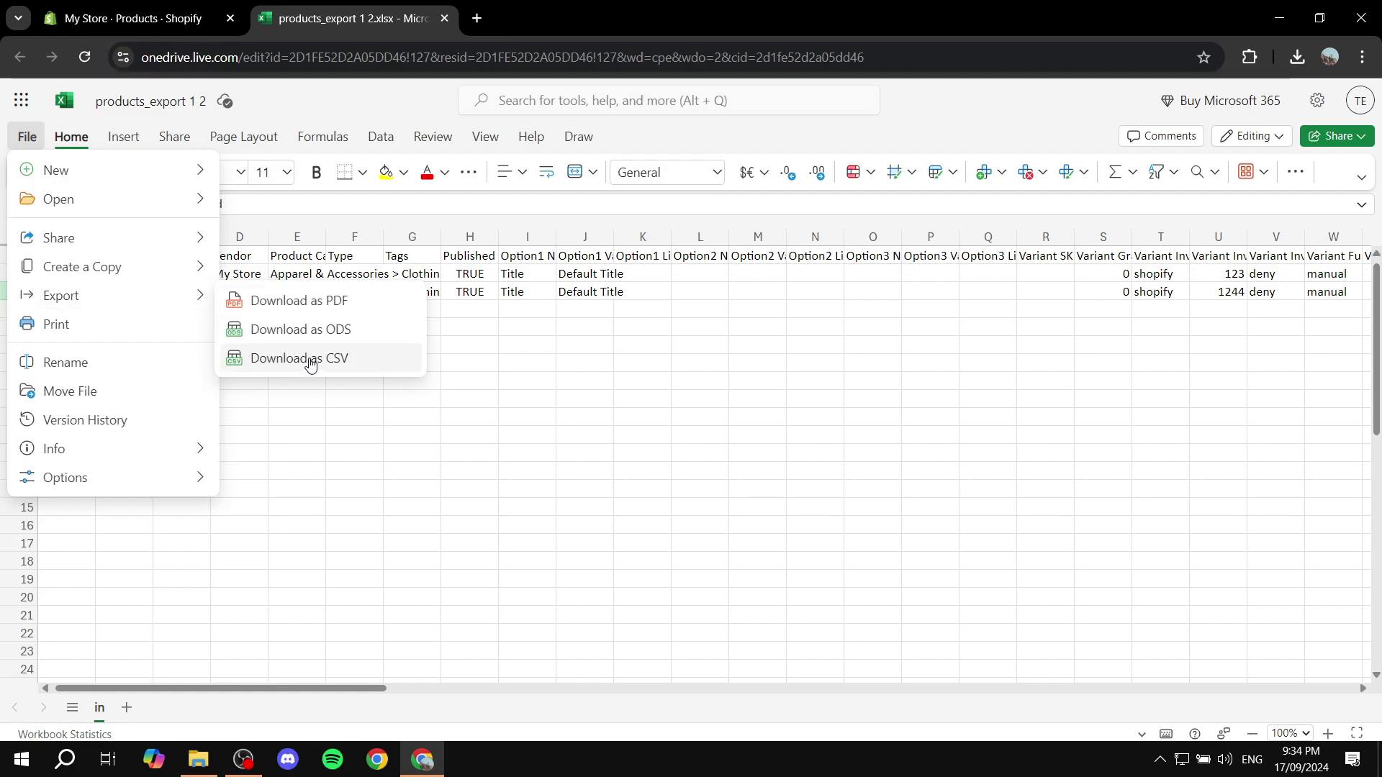
left_click(311, 358)
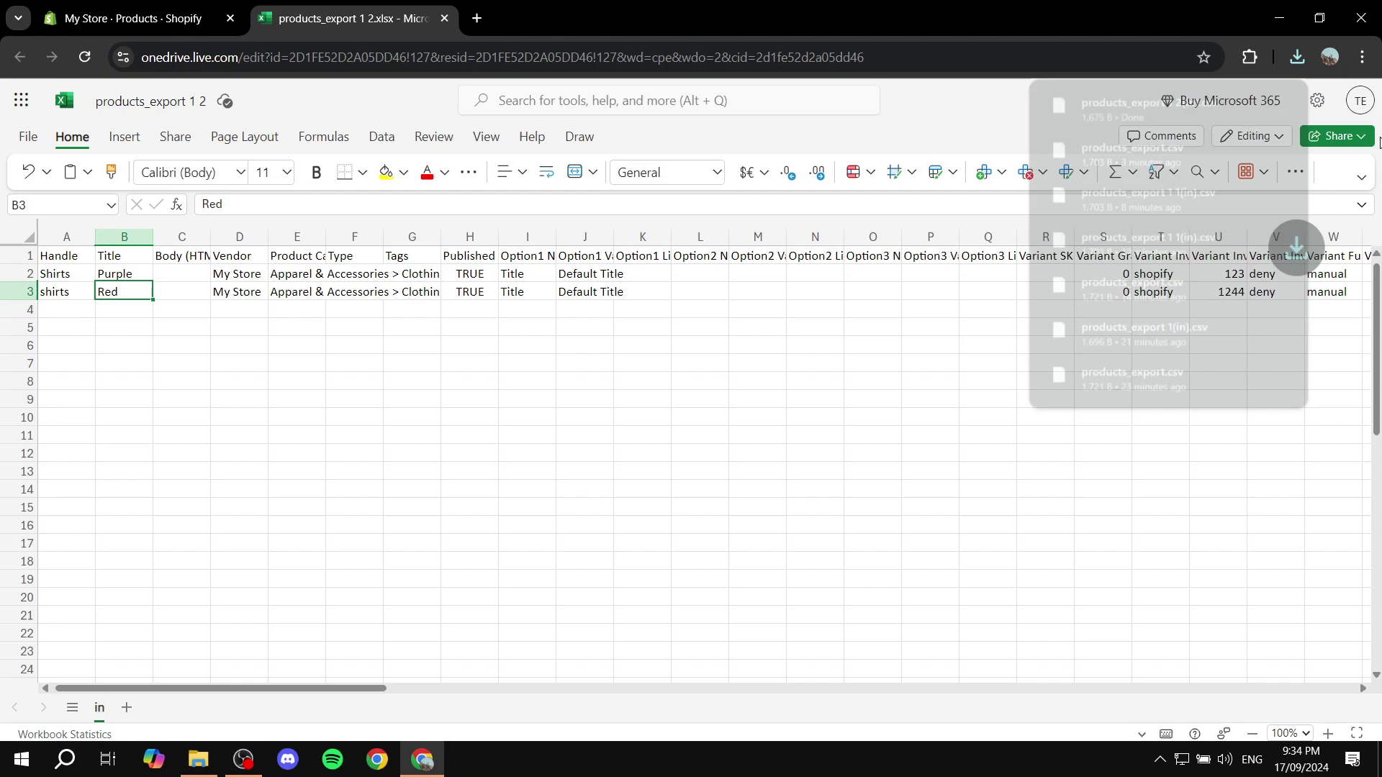
left_click(1250, 99)
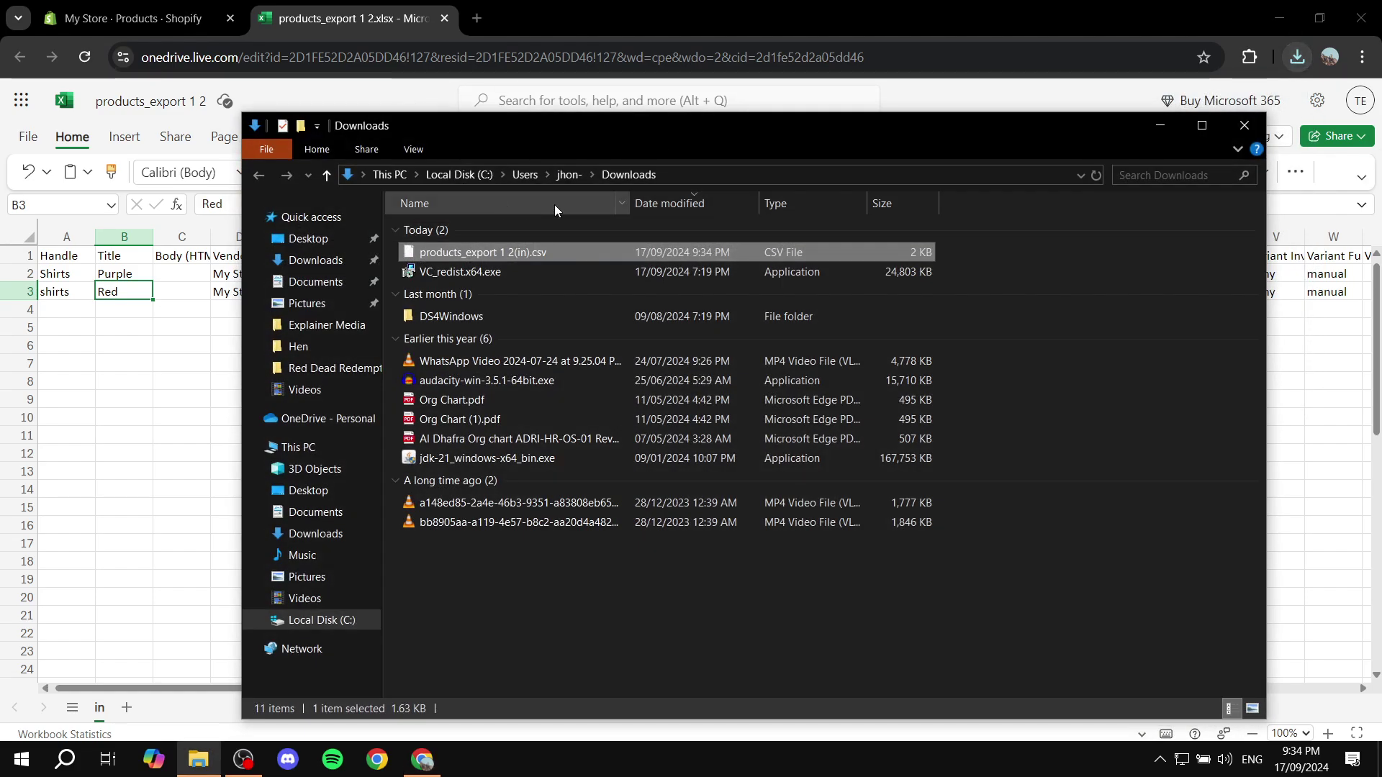
left_click(1241, 127)
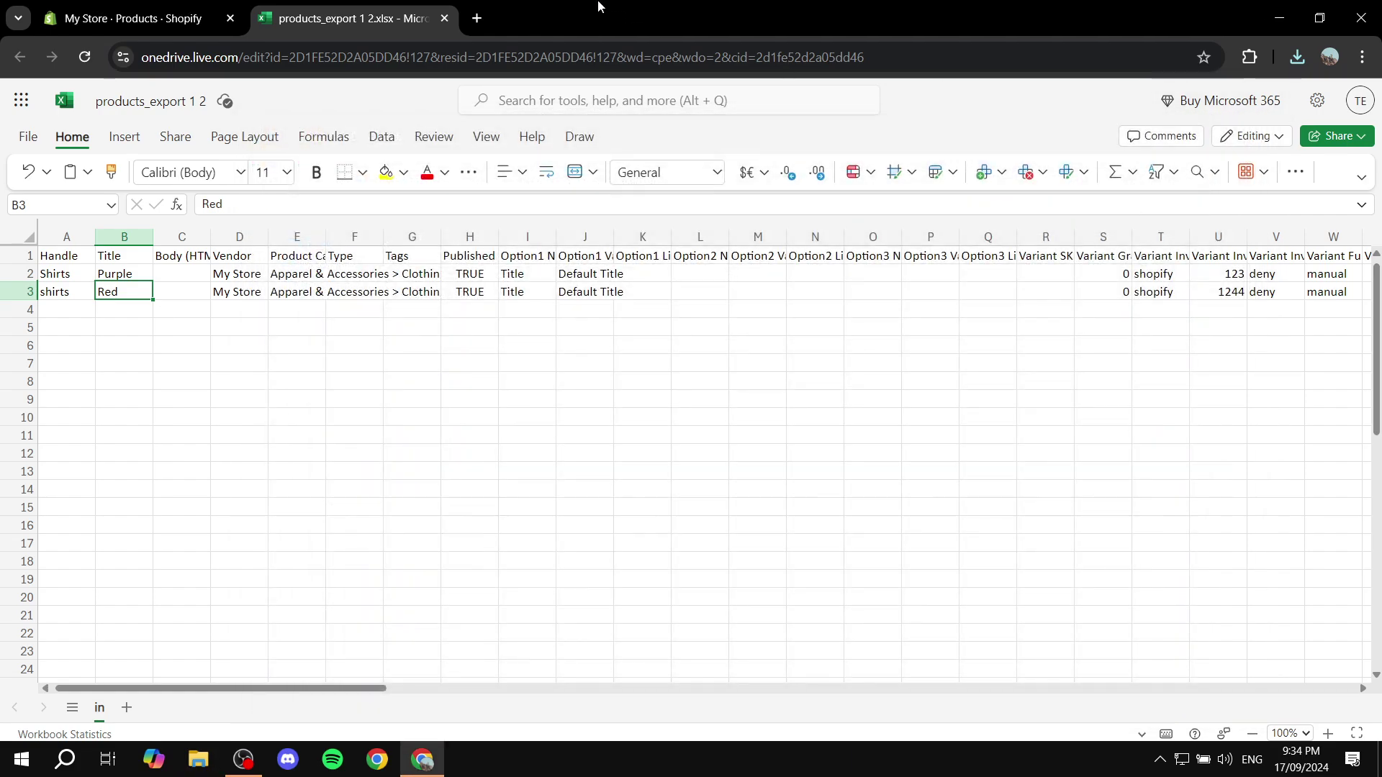
left_click(445, 19)
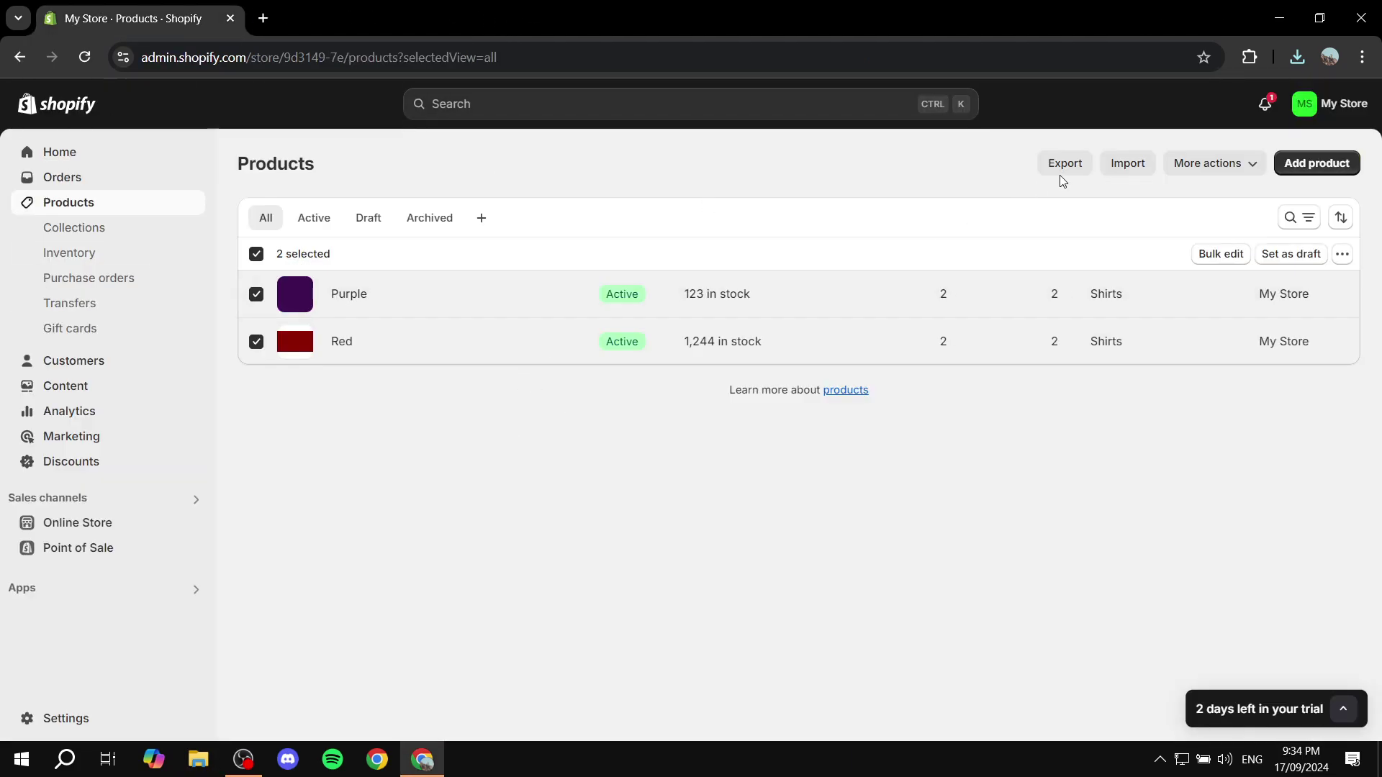
- Attach products_export 1 2(in).csv from Downloads to Shopify's product import and preview it
left_click(1106, 164)
left_click(702, 409)
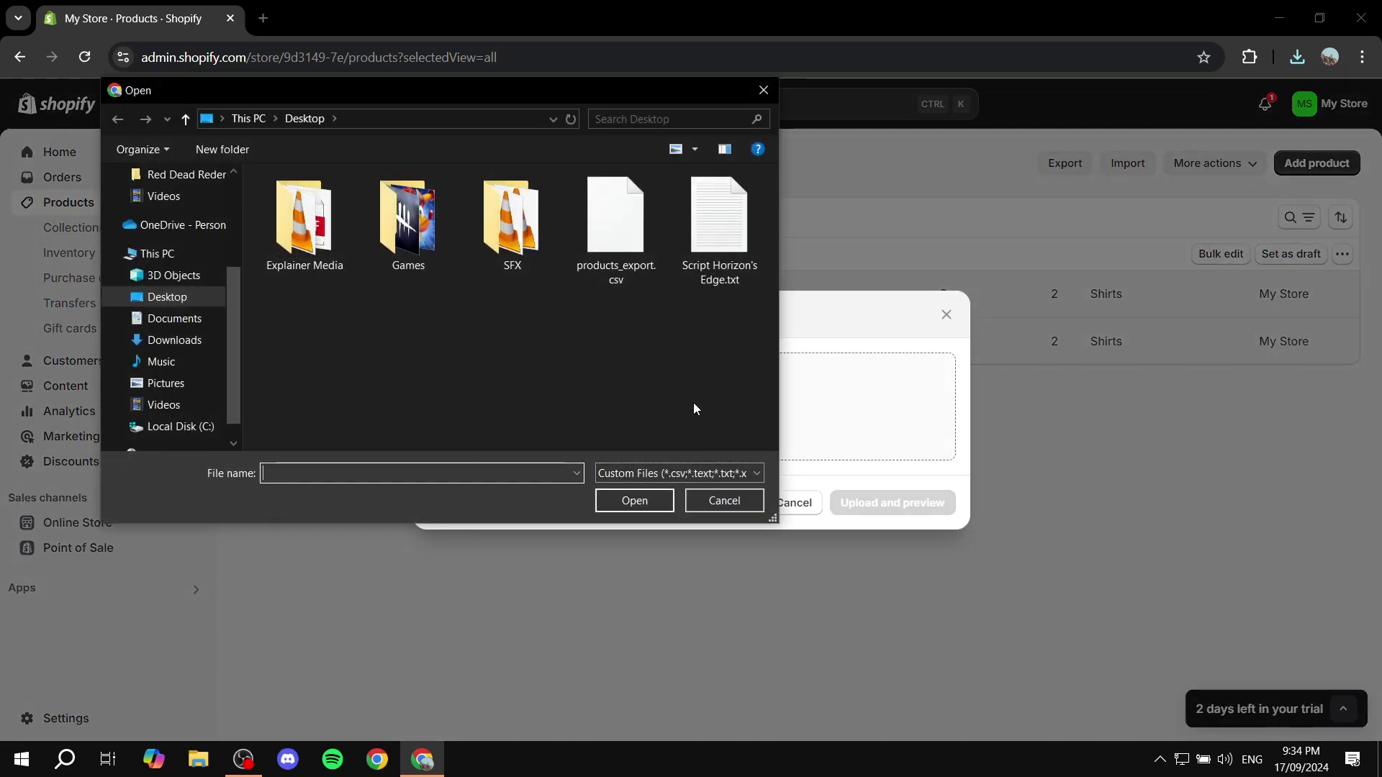
left_click(175, 340)
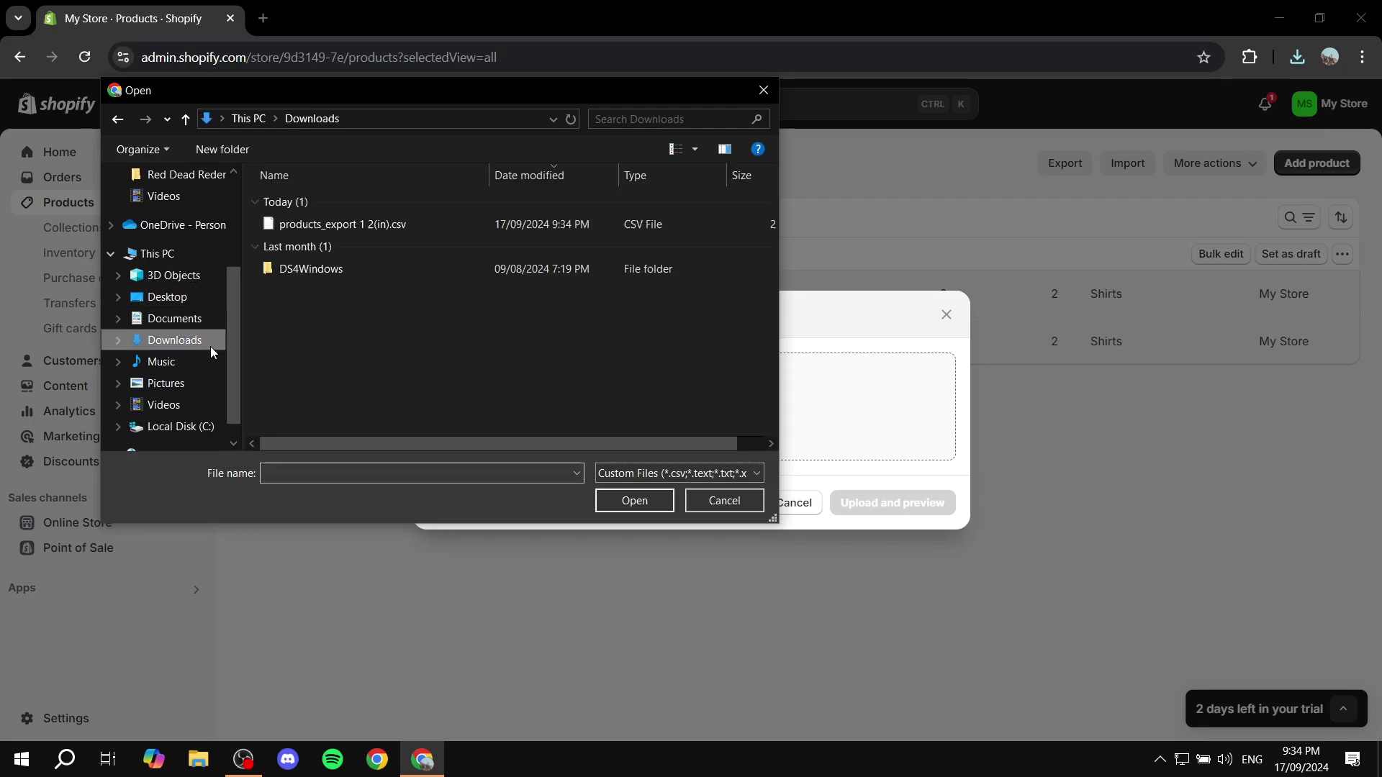
double_click(344, 225)
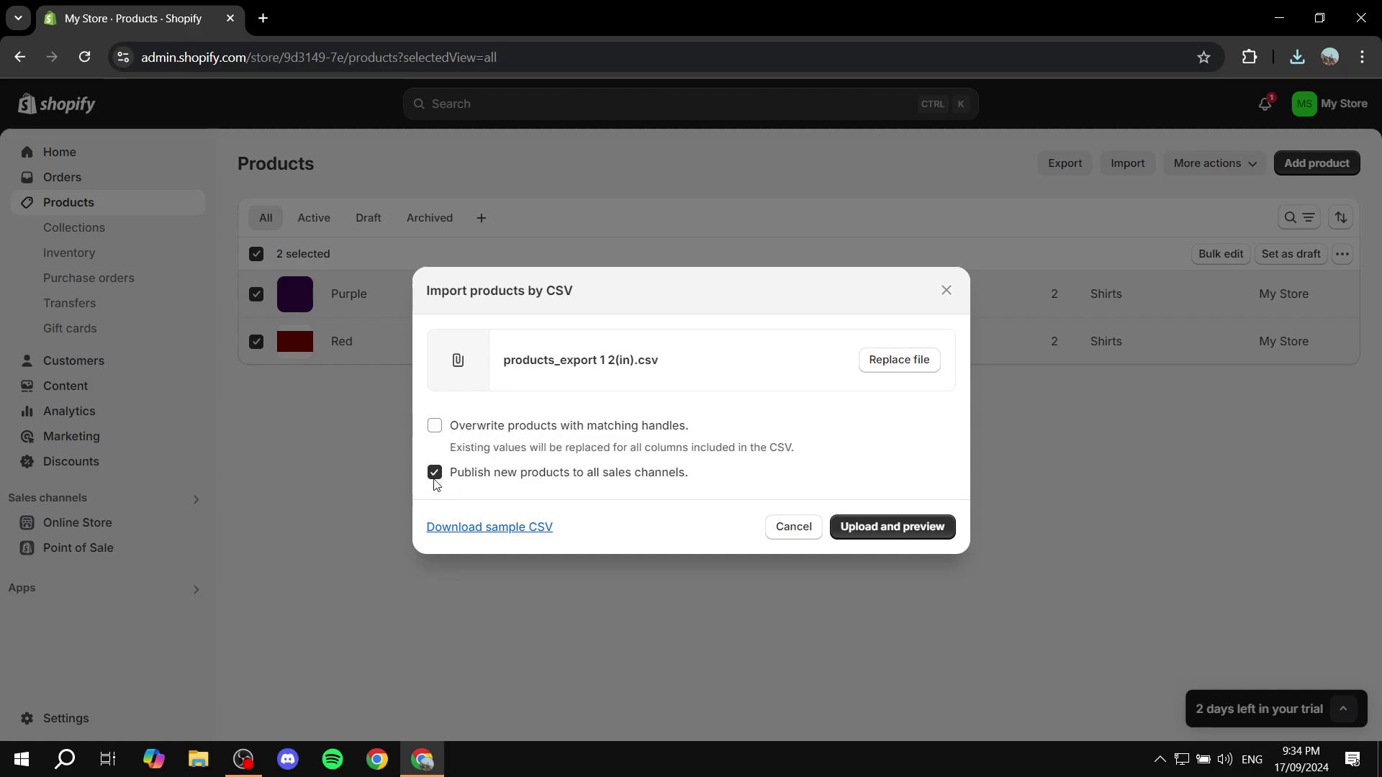
left_click(905, 532)
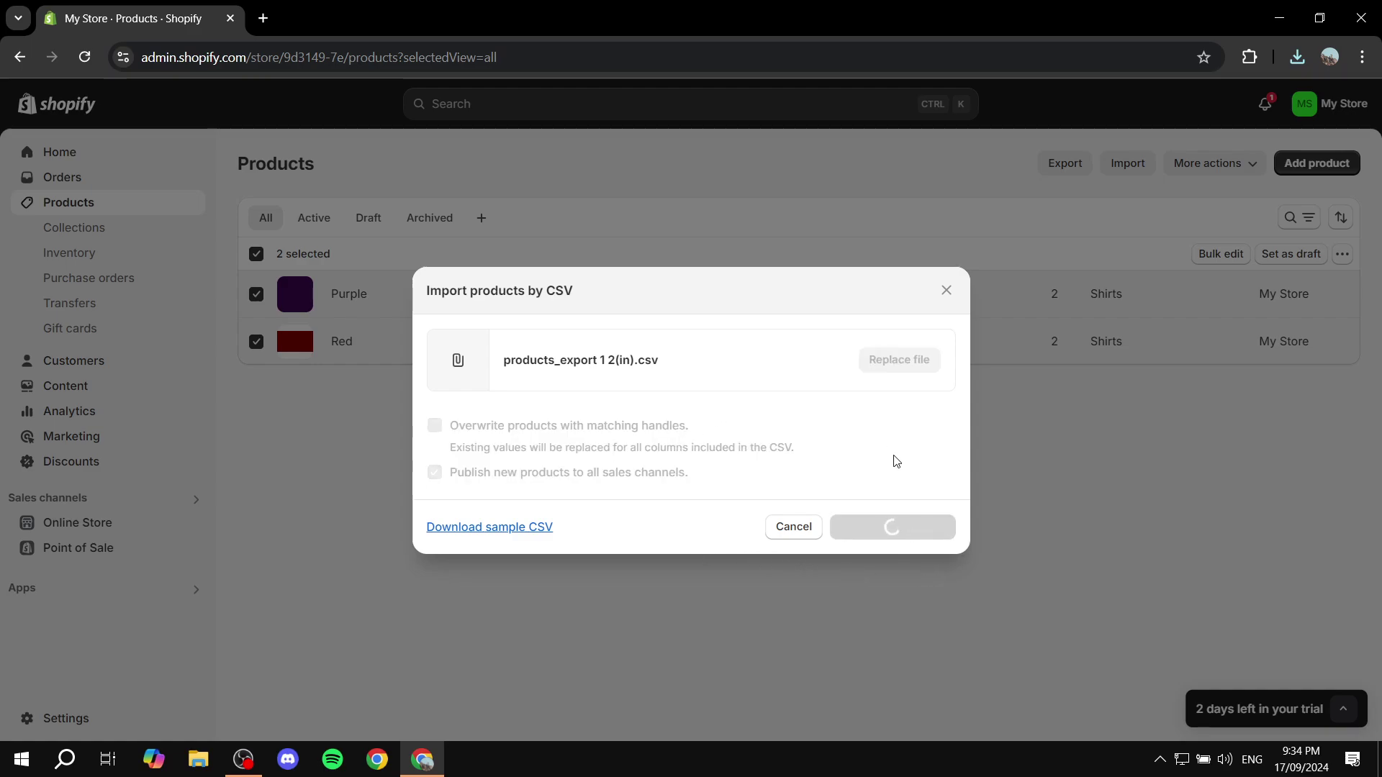
scroll(842, 494, "down", 1)
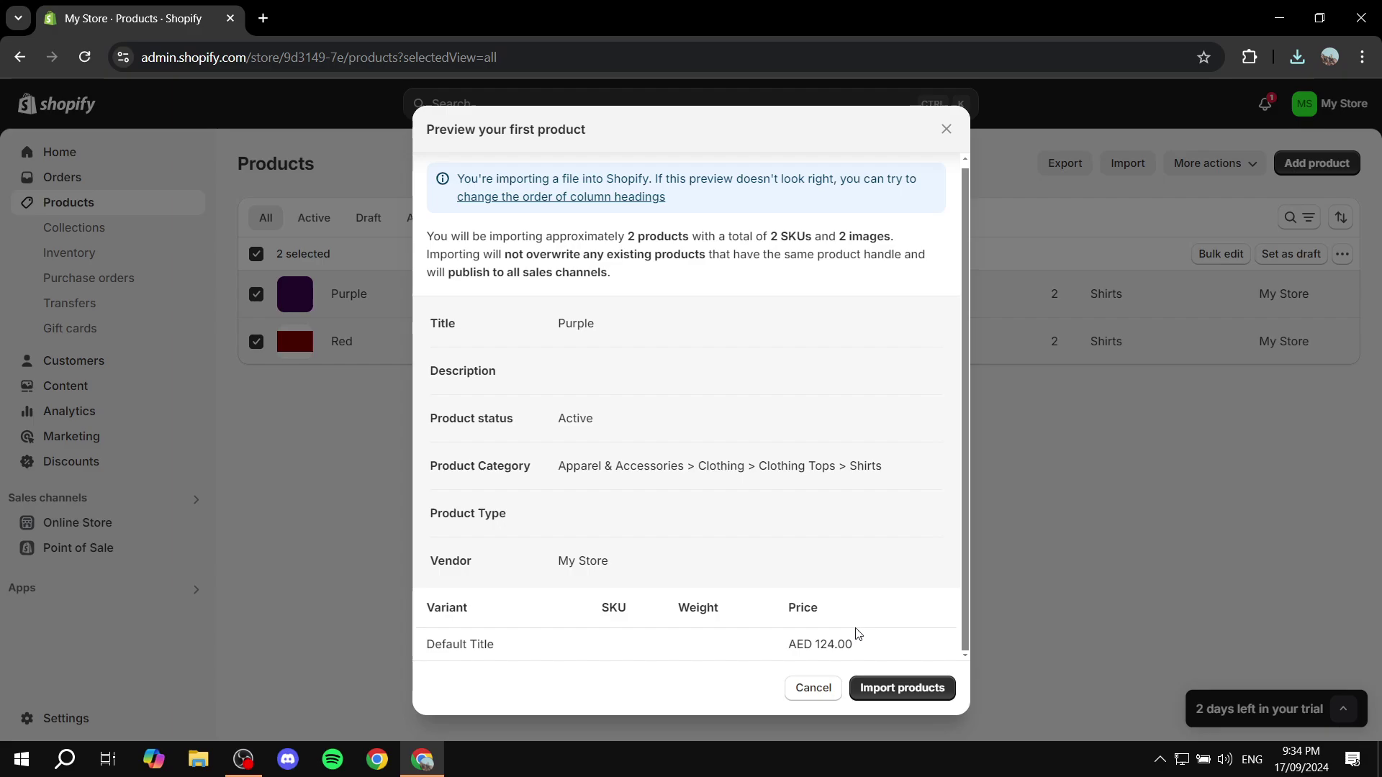
- Run the import, then open the second Purple product to check its Shirts category and AED 124.00 price
left_click(896, 686)
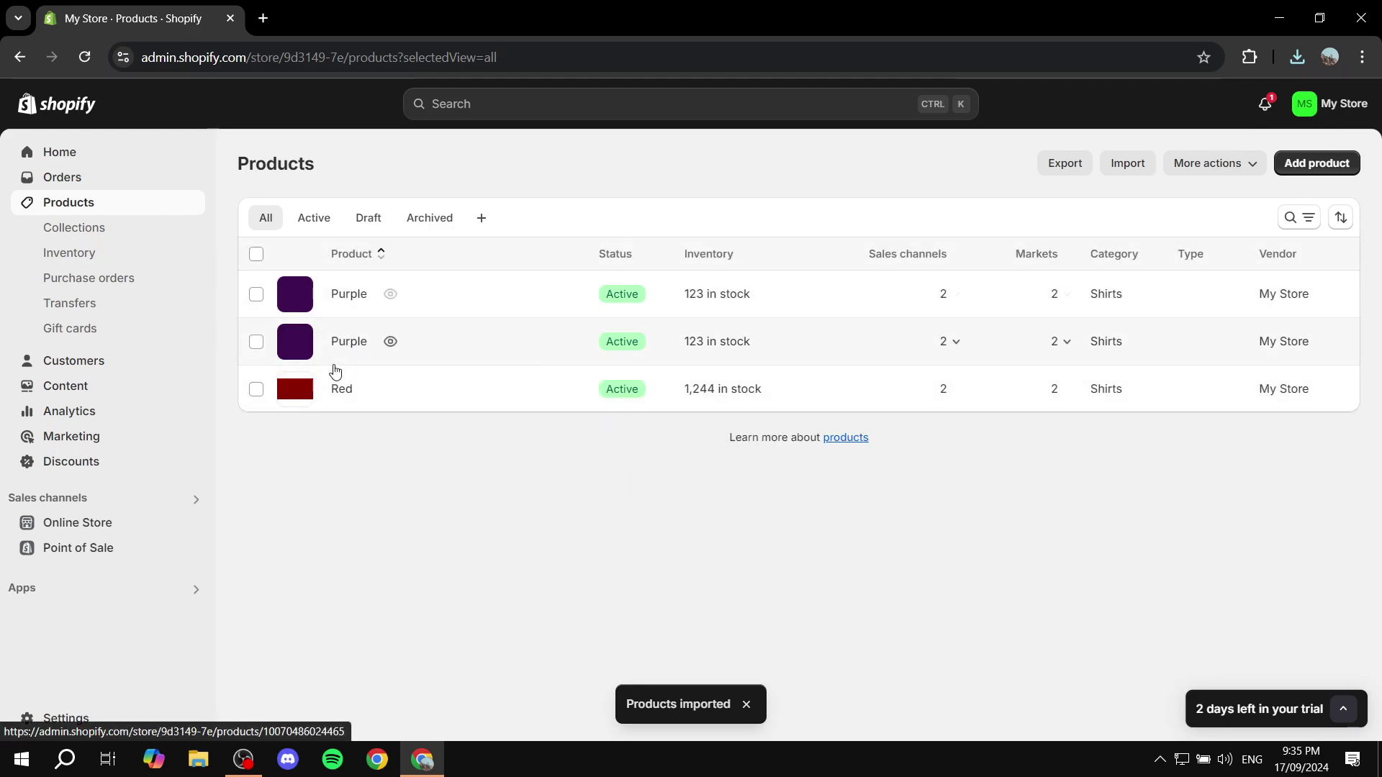
left_click(340, 295)
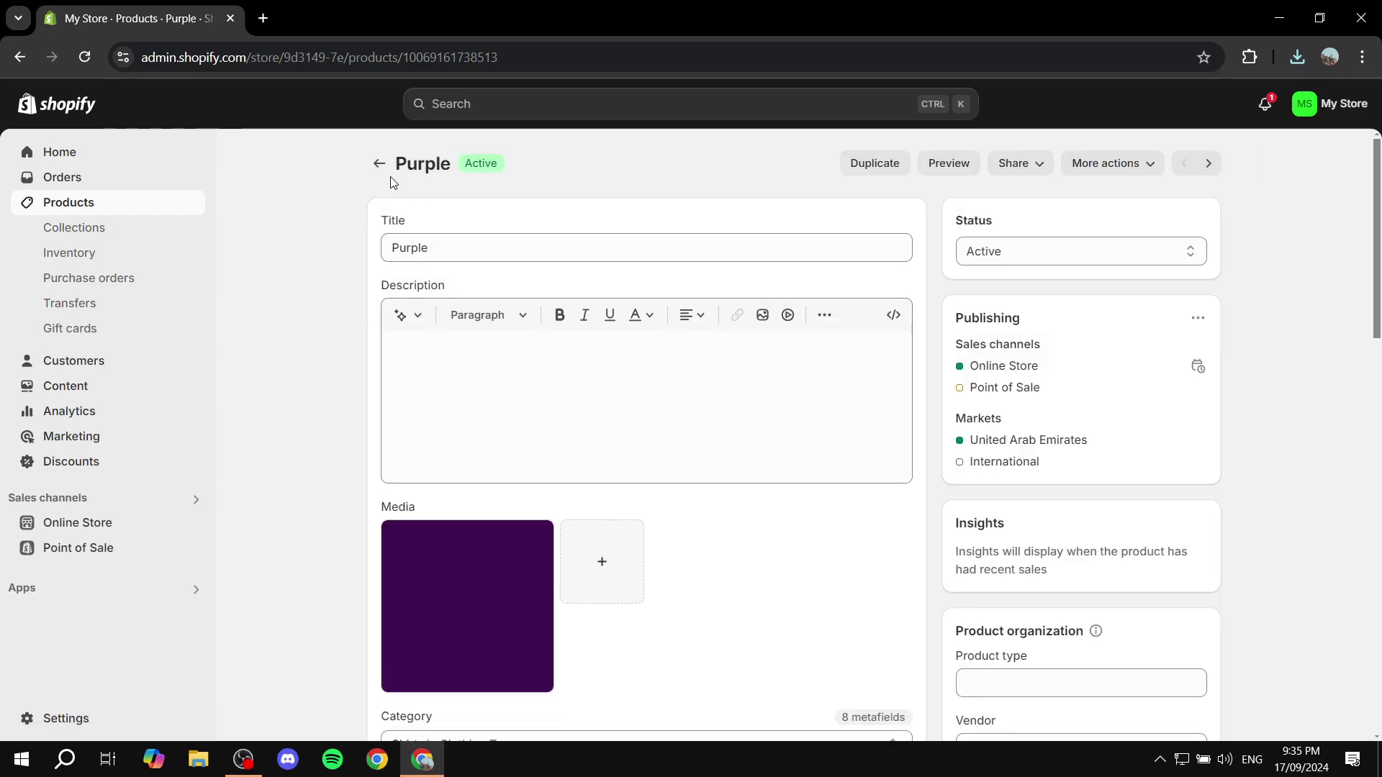
left_click(378, 164)
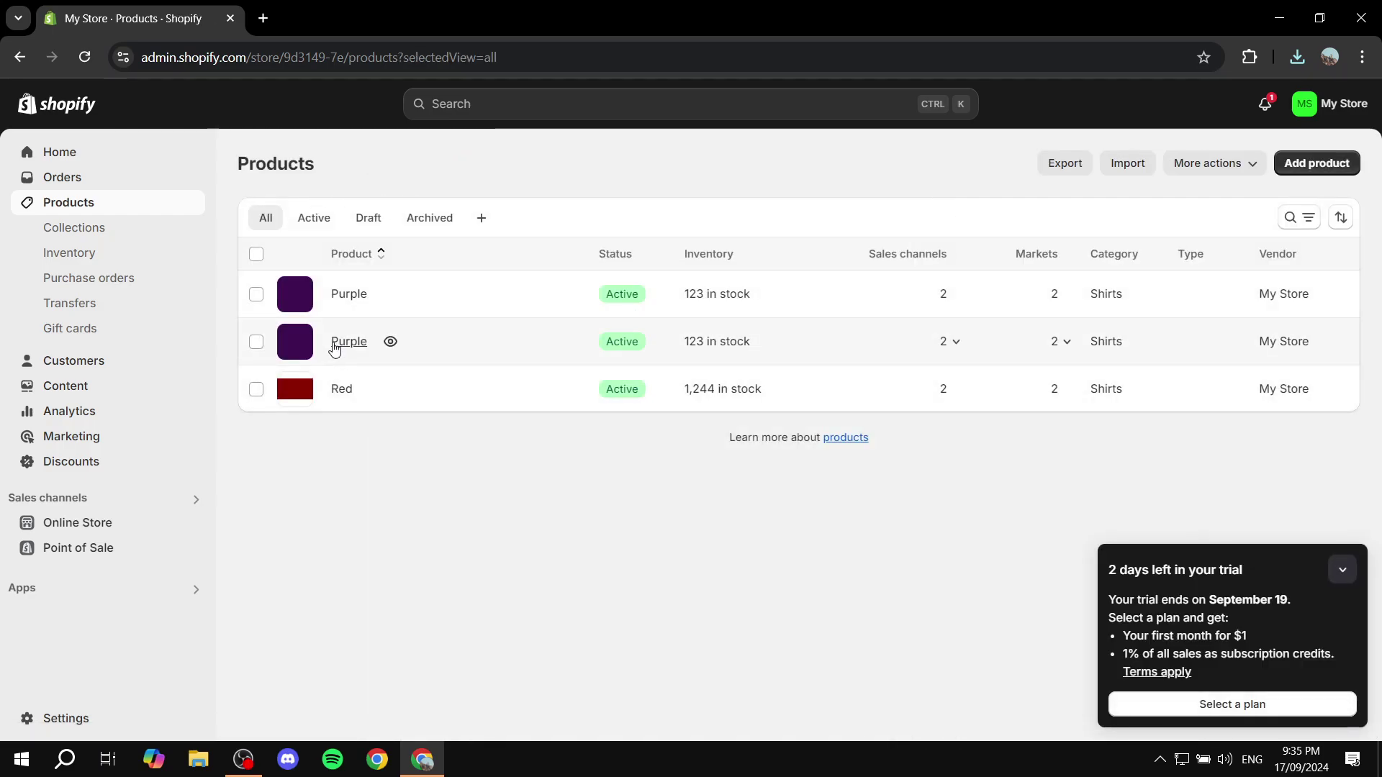
left_click(348, 342)
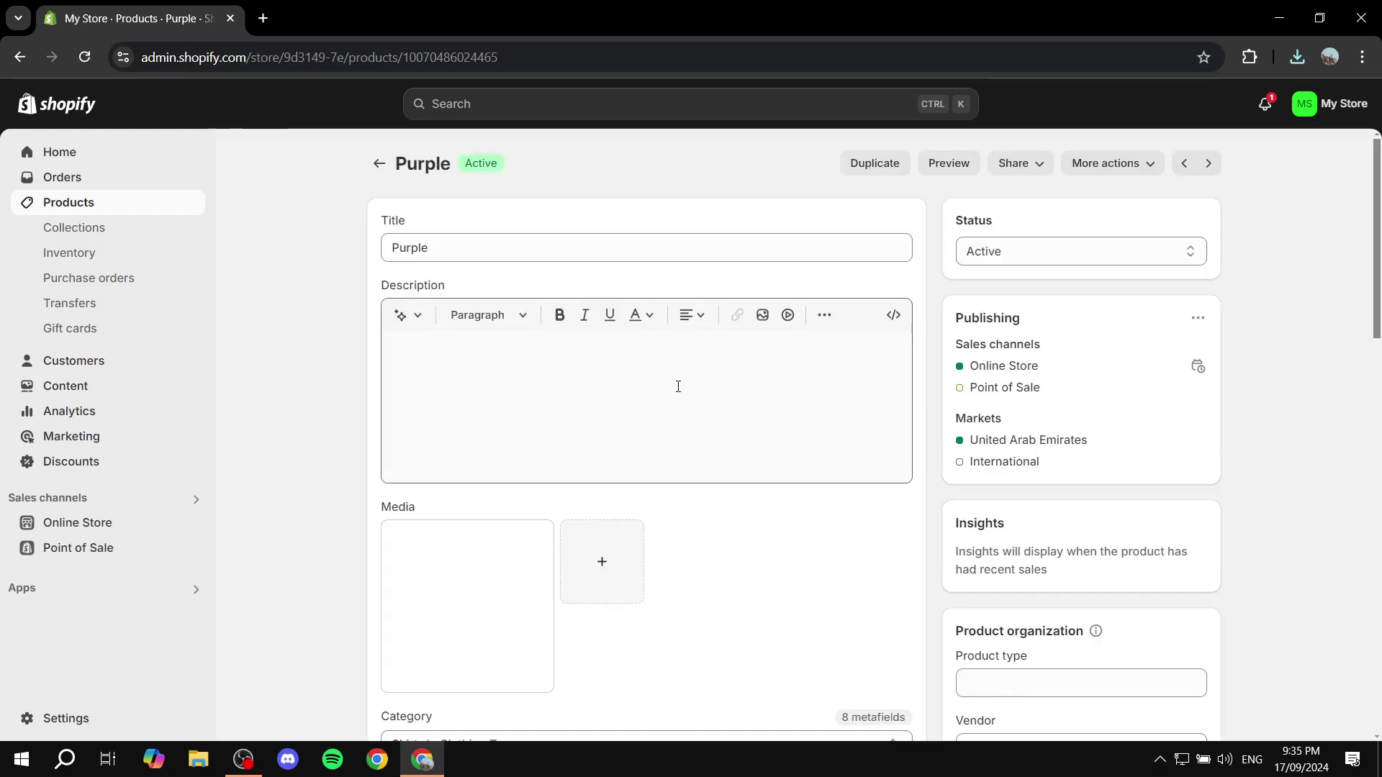
scroll(670, 396, "down", 7)
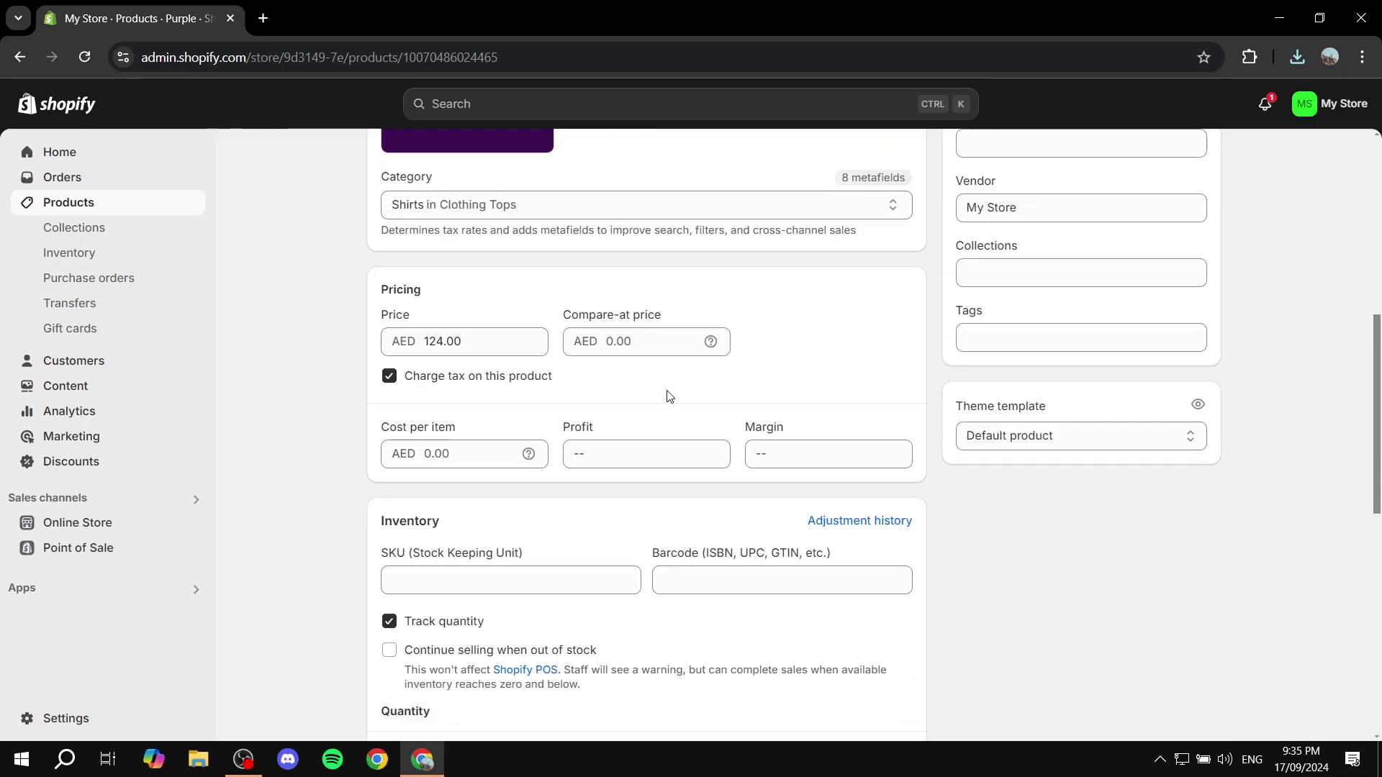